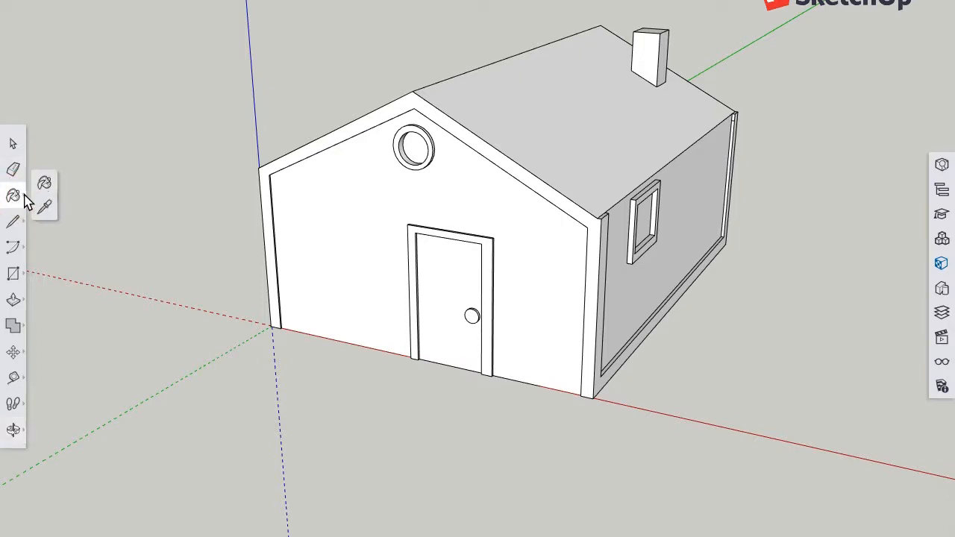
# Step: Paint the roof slope on the chimney side with the Roofing Shingles Variable material from the Roofing collection
pyautogui.click(50, 182)
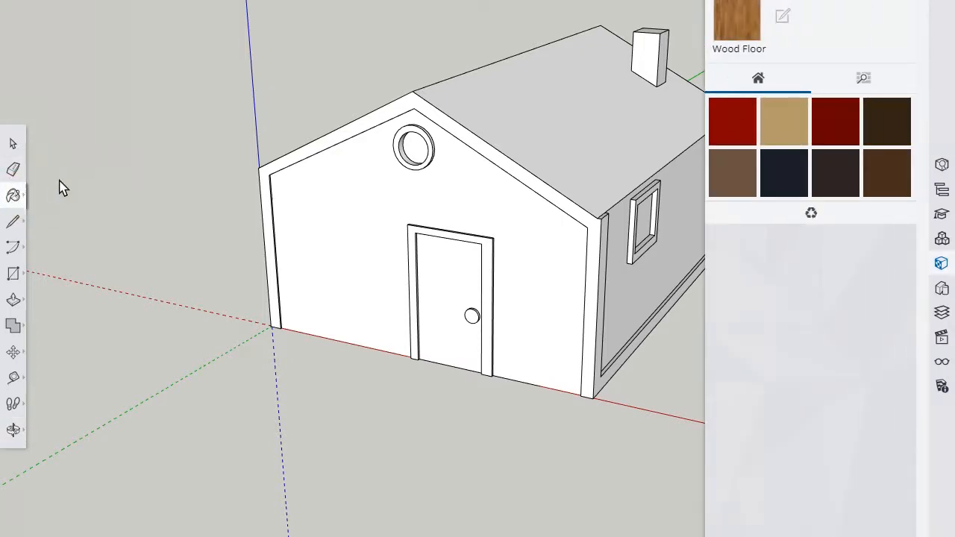
pyautogui.click(864, 81)
pyautogui.moveTo(920, 262); pyautogui.dragTo(924, 403)
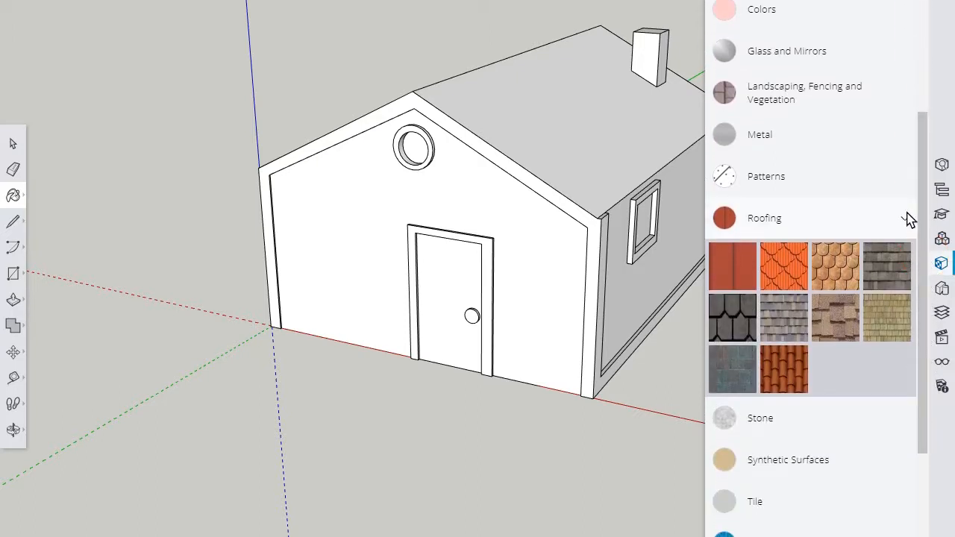
pyautogui.click(905, 221)
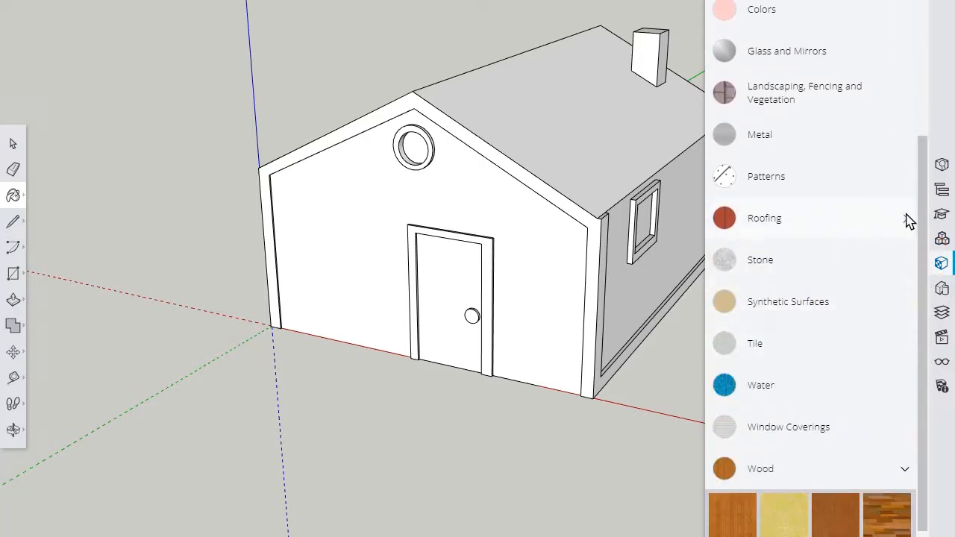
pyautogui.click(905, 218)
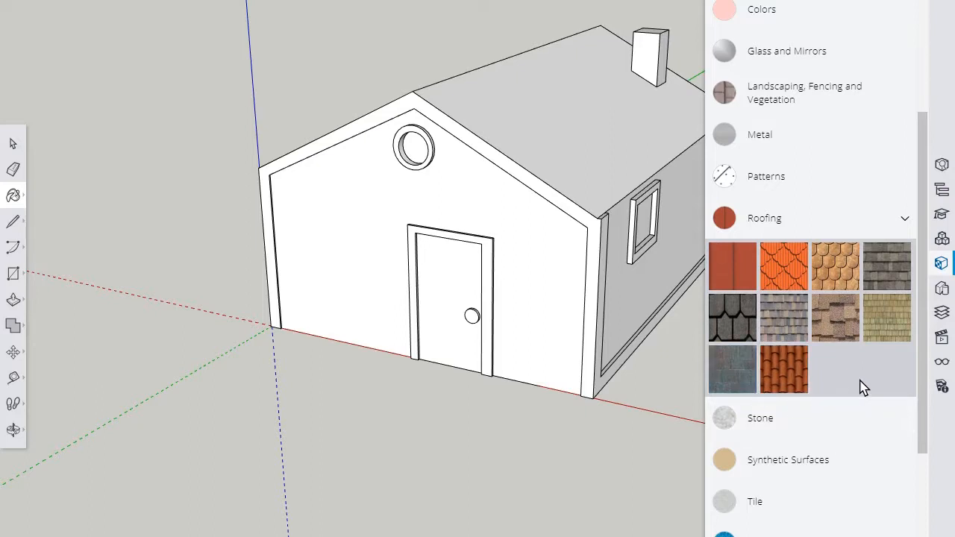
pyautogui.click(834, 325)
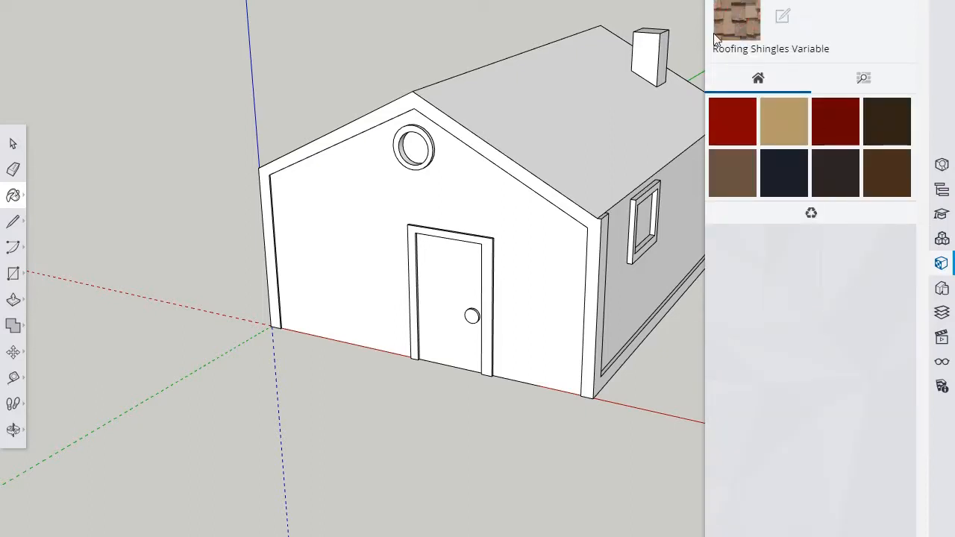
pyautogui.click(590, 123)
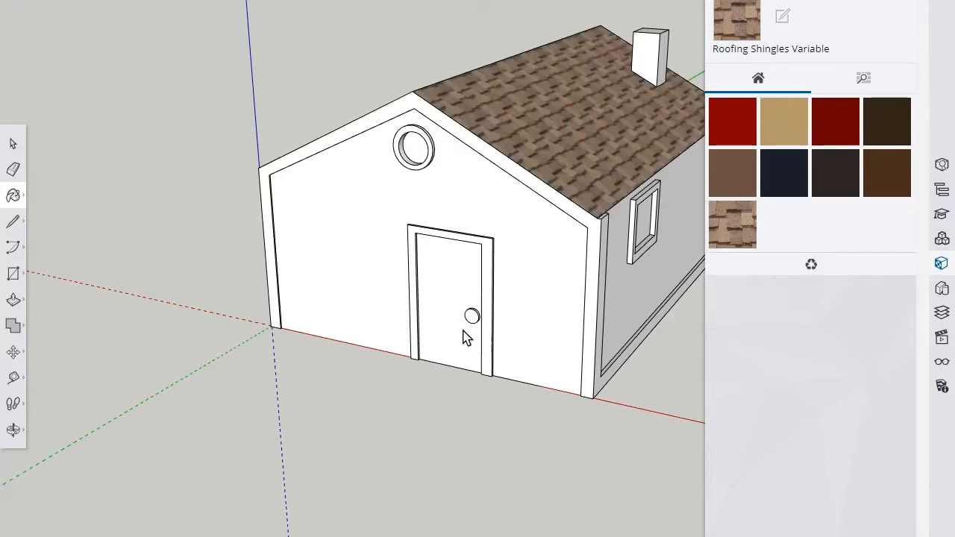
# Step: Paint the opposite, still unpainted roof slope with the same Roofing Shingles Variable material
pyautogui.click(13, 431)
pyautogui.click(50, 370)
pyautogui.moveTo(320, 266)
pyautogui.mouseDown()
pyautogui.moveTo(602, 303)
pyautogui.moveTo(609, 290)
pyautogui.mouseUp()
pyautogui.moveTo(334, 315); pyautogui.dragTo(532, 277)
pyautogui.moveTo(408, 322)
pyautogui.mouseDown()
pyautogui.moveTo(416, 326)
pyautogui.moveTo(386, 398)
pyautogui.mouseUp()
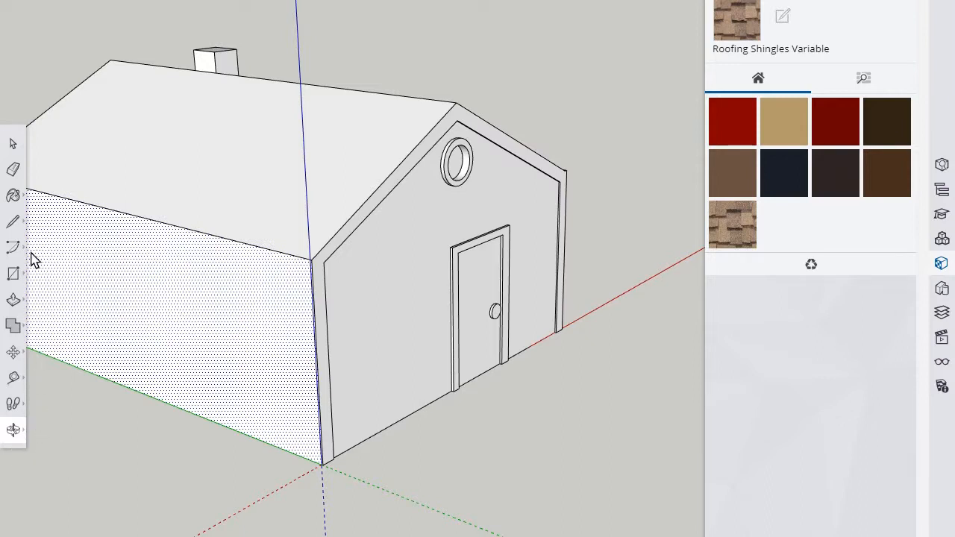
pyautogui.click(13, 195)
pyautogui.click(49, 187)
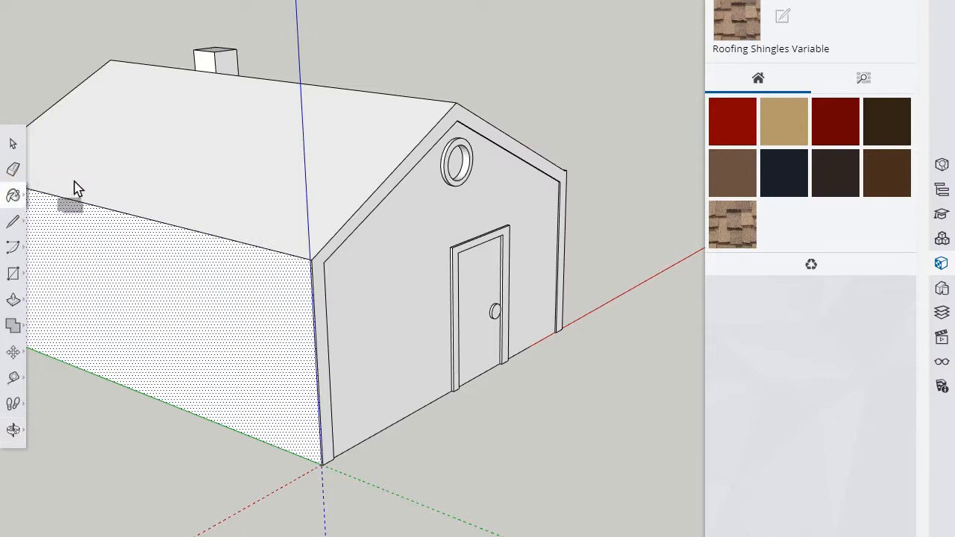
pyautogui.click(255, 144)
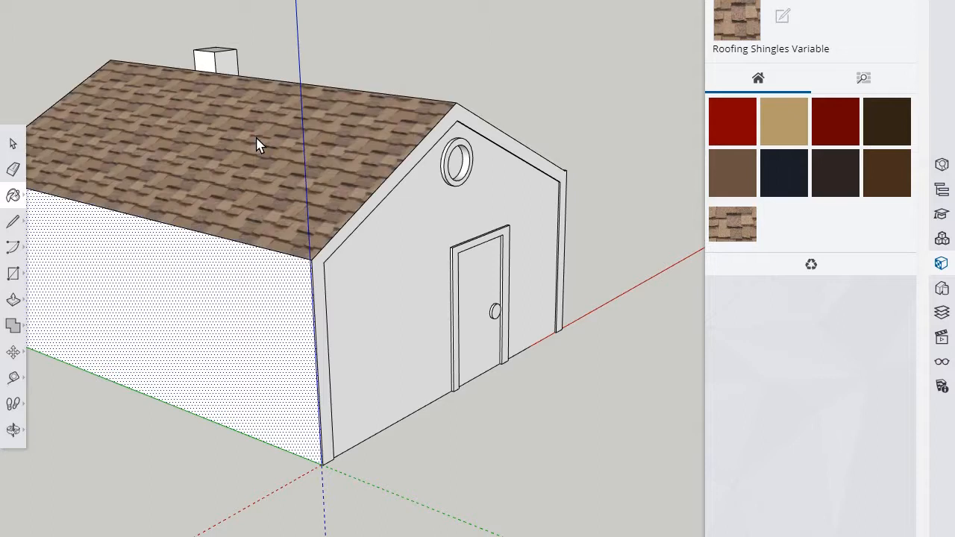
# Step: Paint the front wall and the windowless side wall with Wood Bamboo Medium from the Wood collection
pyautogui.click(13, 432)
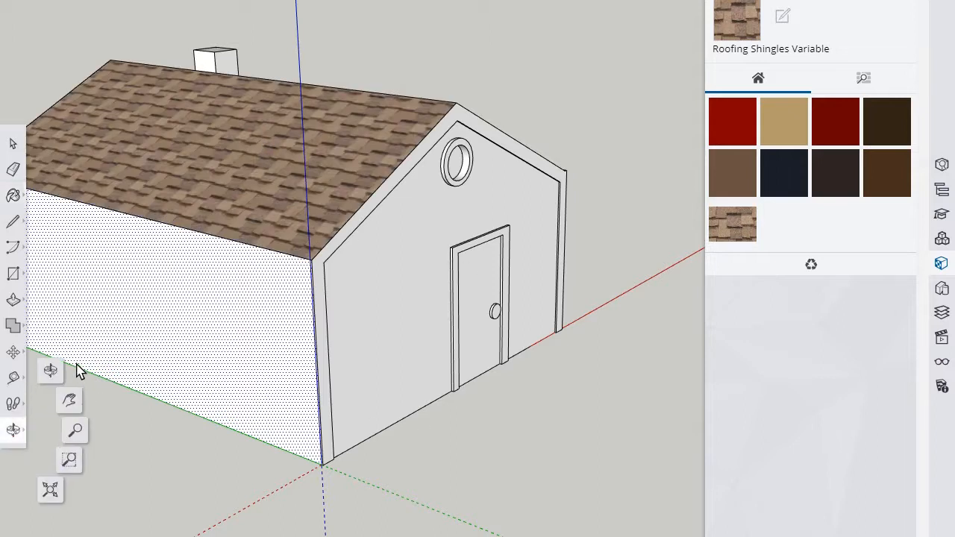
pyautogui.click(49, 371)
pyautogui.moveTo(463, 361); pyautogui.dragTo(425, 294)
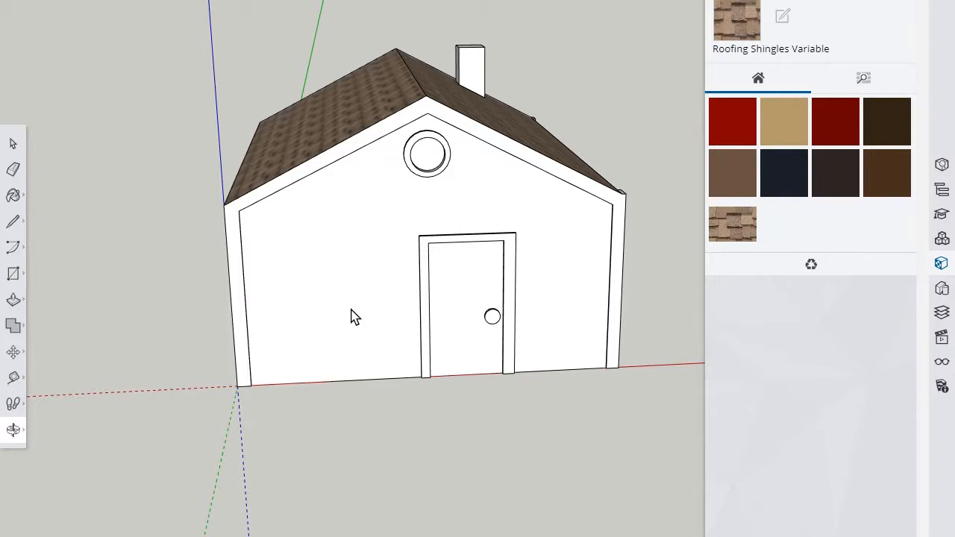
pyautogui.moveTo(309, 293); pyautogui.dragTo(488, 352)
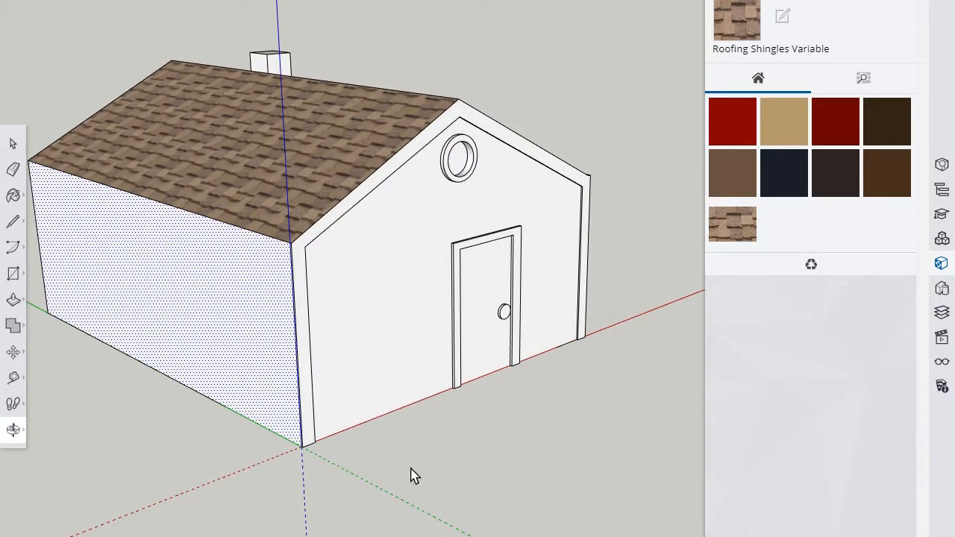
pyautogui.click(14, 195)
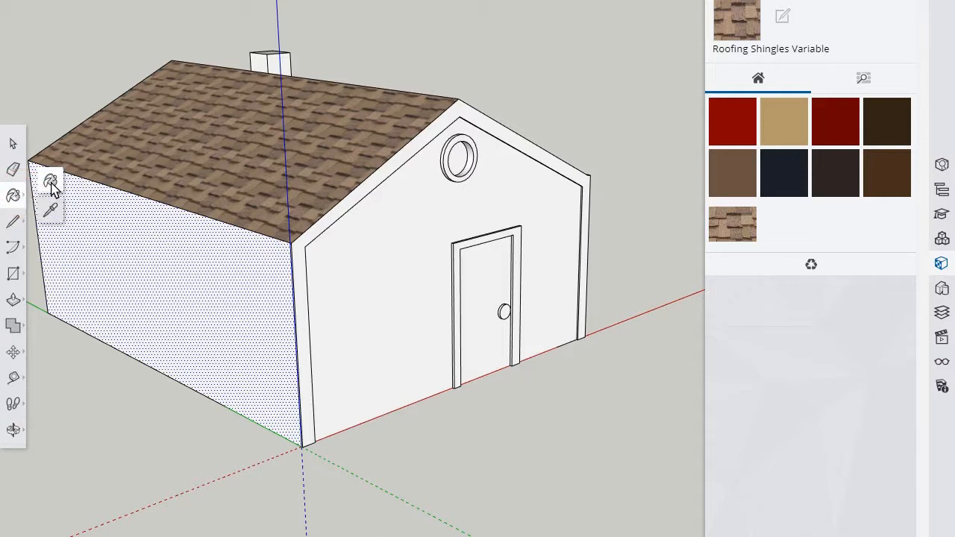
pyautogui.click(865, 78)
pyautogui.moveTo(922, 215)
pyautogui.mouseDown()
pyautogui.moveTo(934, 462)
pyautogui.moveTo(919, 492)
pyautogui.mouseUp()
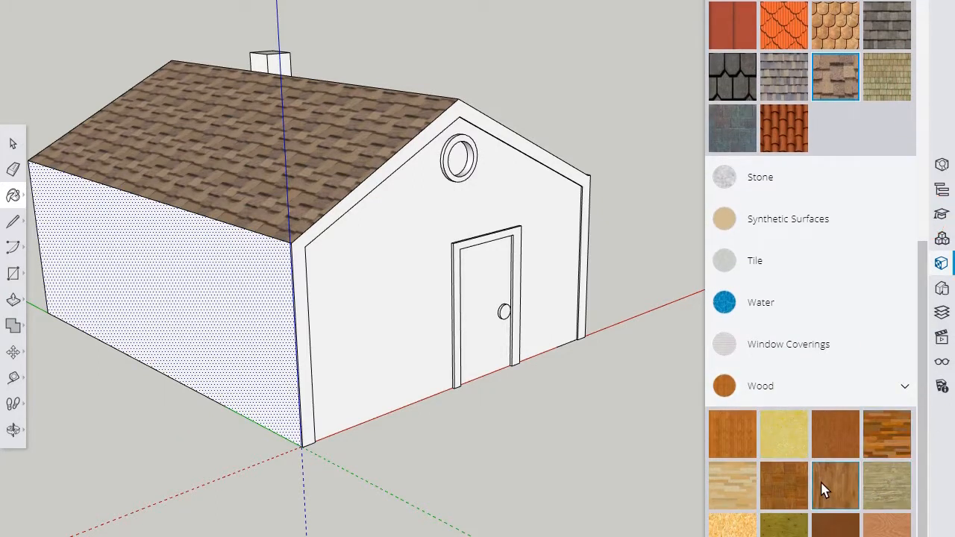
pyautogui.click(739, 433)
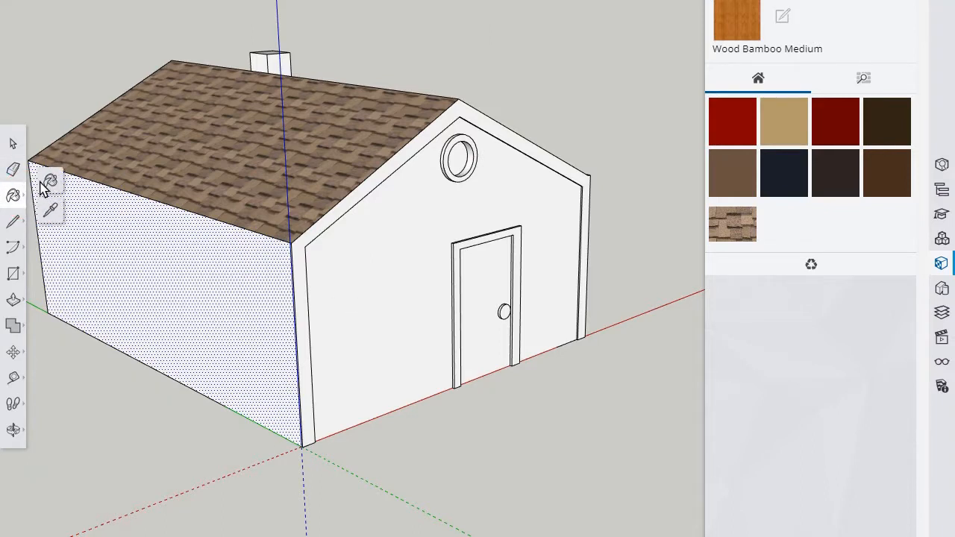
pyautogui.click(365, 270)
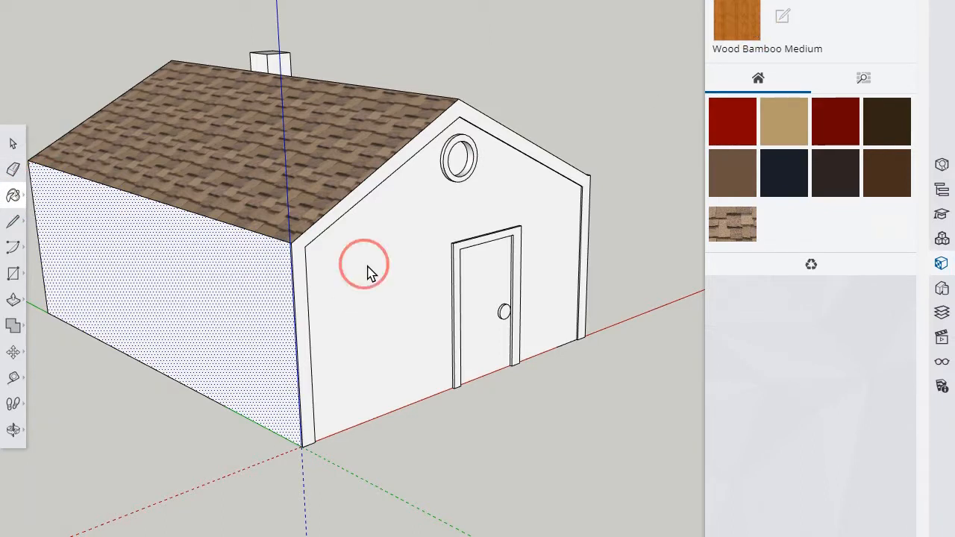
pyautogui.click(239, 315)
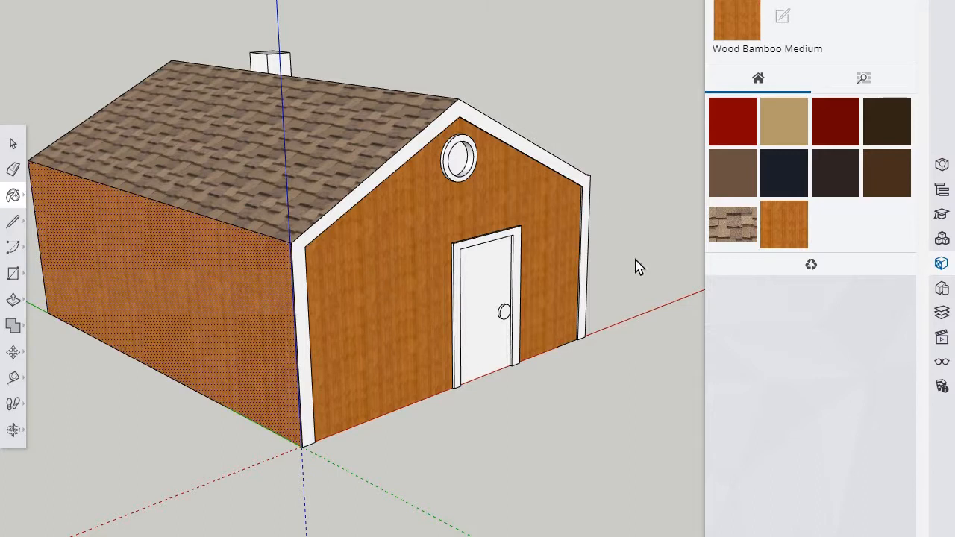
# Step: Paint the recessed side wall around the square window with Wood Bamboo Medium
pyautogui.click(13, 430)
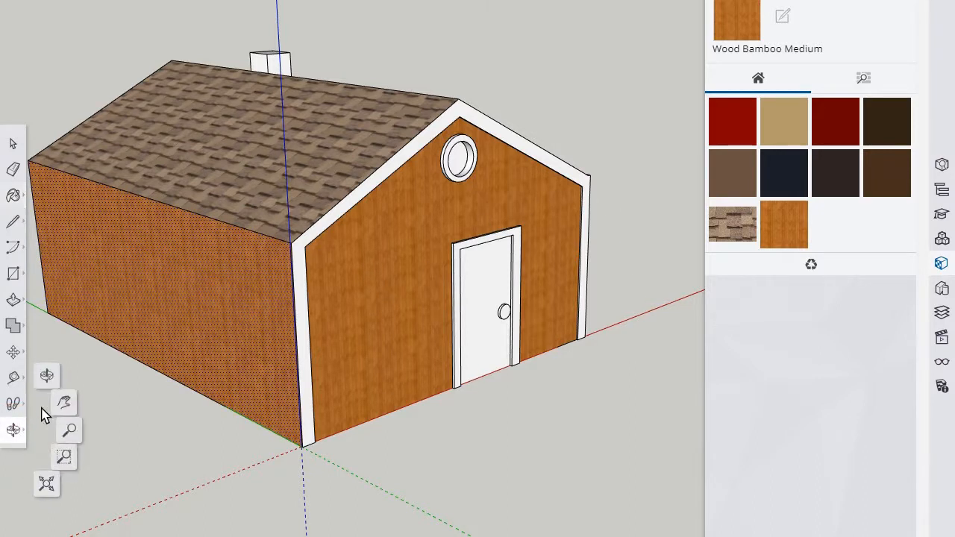
pyautogui.click(50, 373)
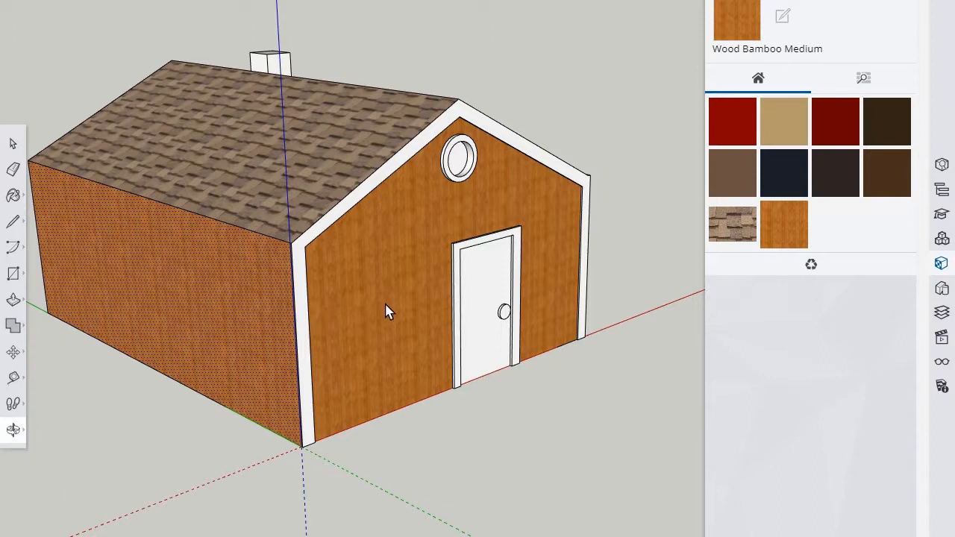
pyautogui.moveTo(385, 311); pyautogui.dragTo(59, 284)
pyautogui.moveTo(538, 291); pyautogui.dragTo(684, 305)
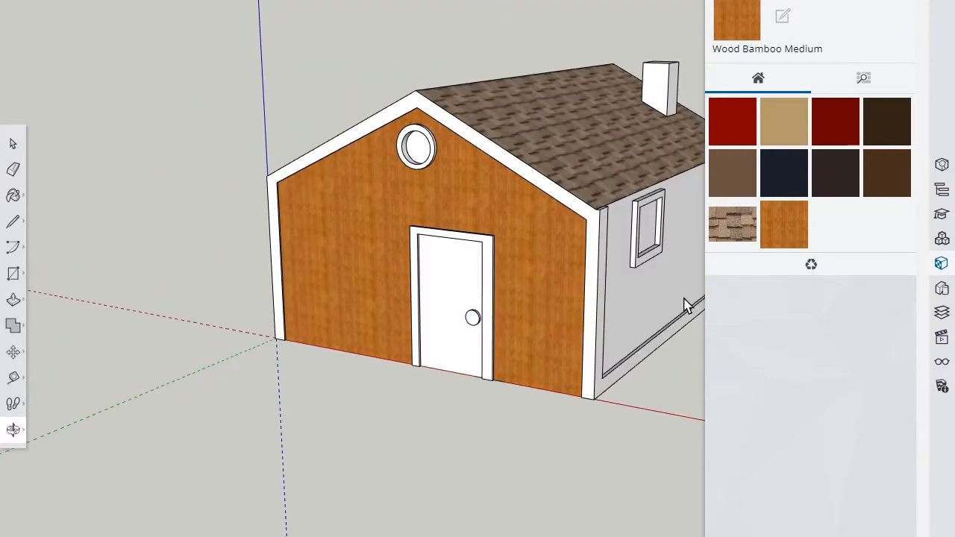
pyautogui.scroll(-3, 675, 339)
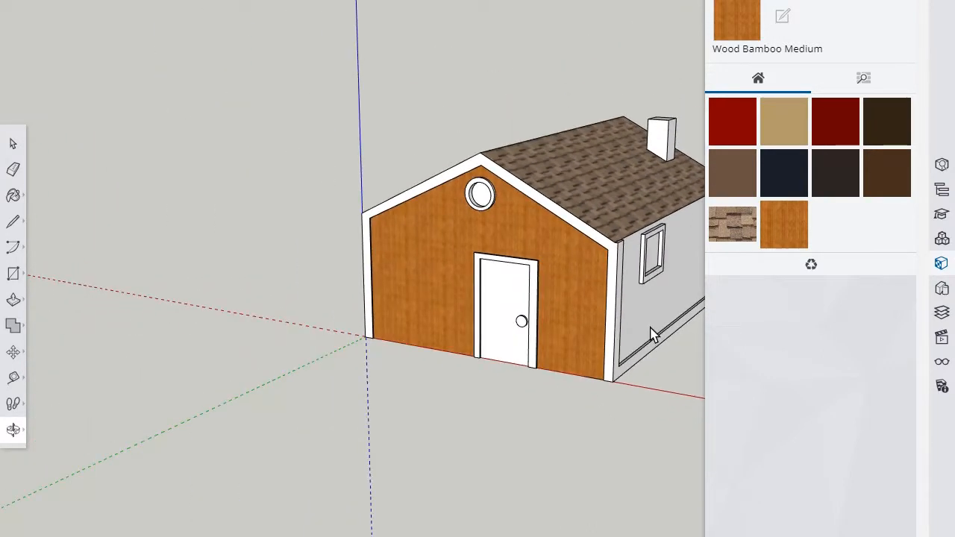
pyautogui.click(14, 429)
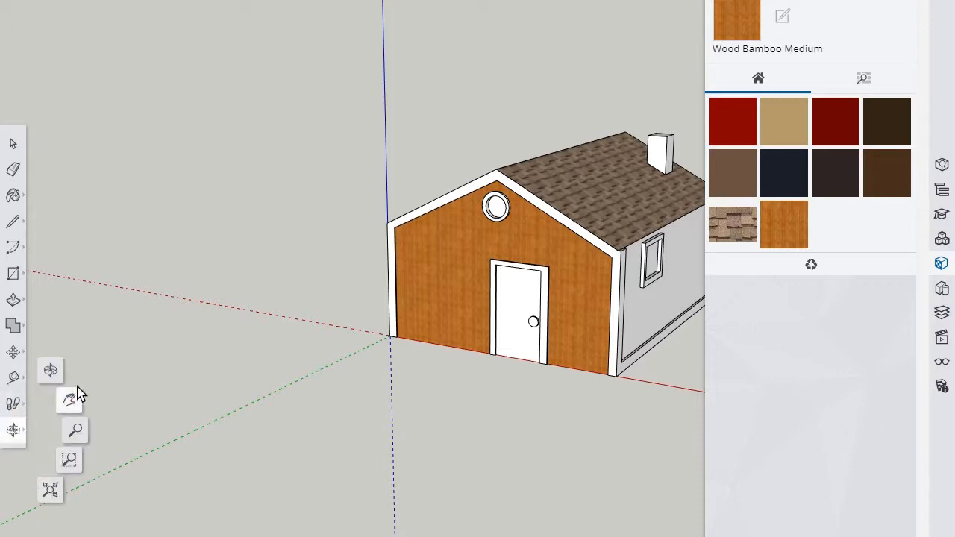
pyautogui.click(74, 403)
pyautogui.moveTo(537, 417); pyautogui.dragTo(300, 377)
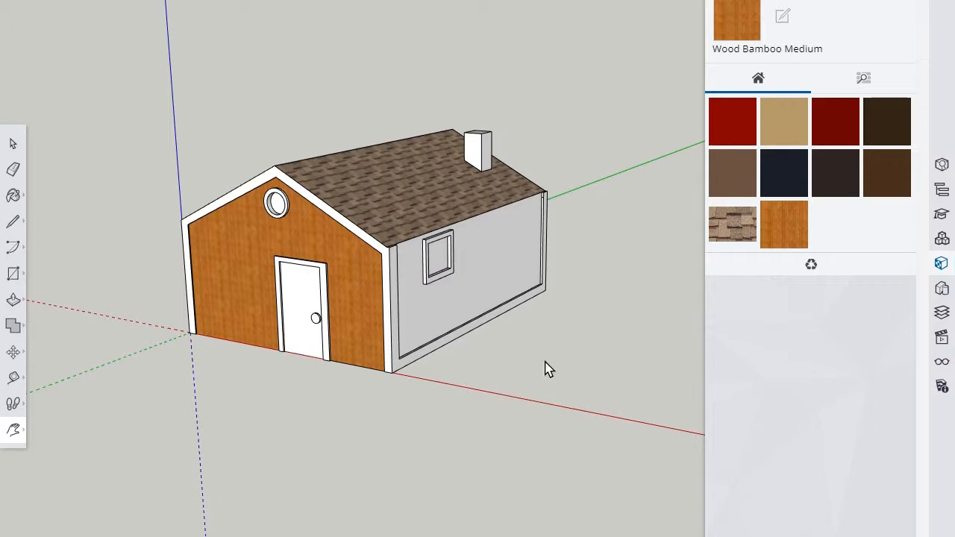
pyautogui.moveTo(364, 394); pyautogui.dragTo(325, 382)
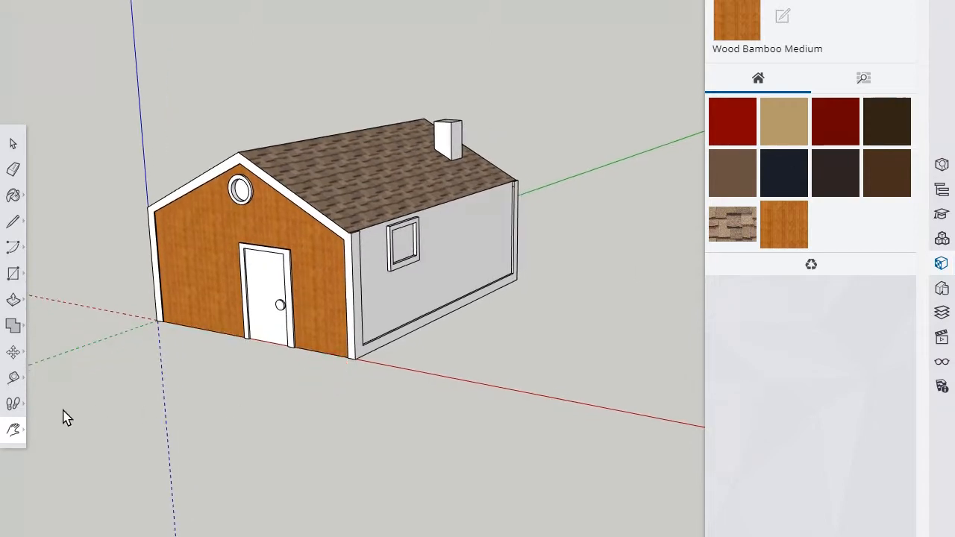
pyautogui.click(19, 435)
pyautogui.click(51, 368)
pyautogui.click(274, 353)
pyautogui.moveTo(274, 354); pyautogui.dragTo(167, 332)
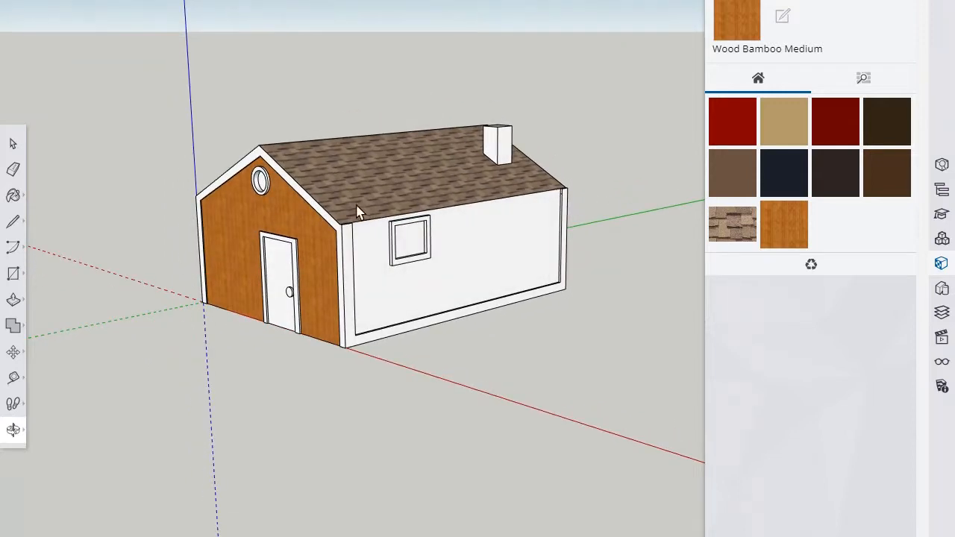
pyautogui.click(19, 194)
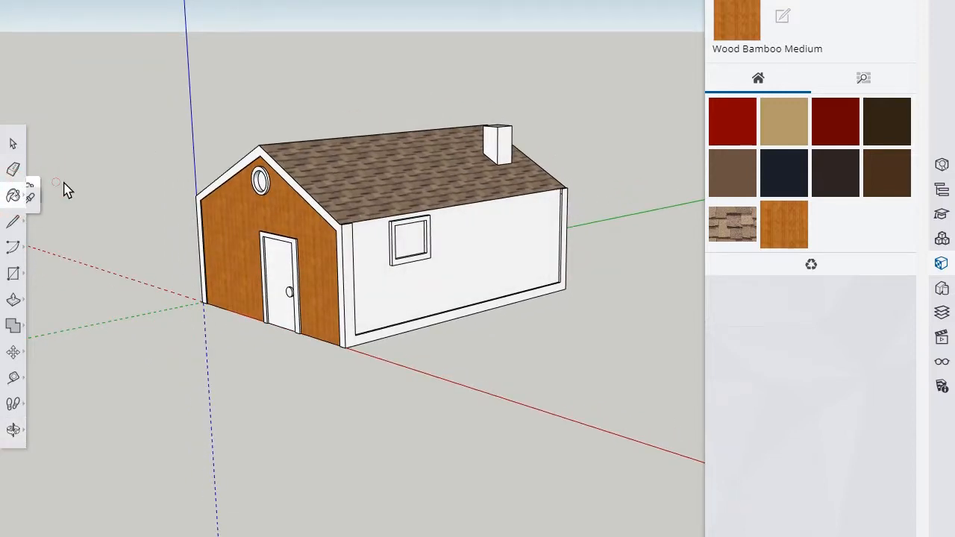
pyautogui.click(514, 241)
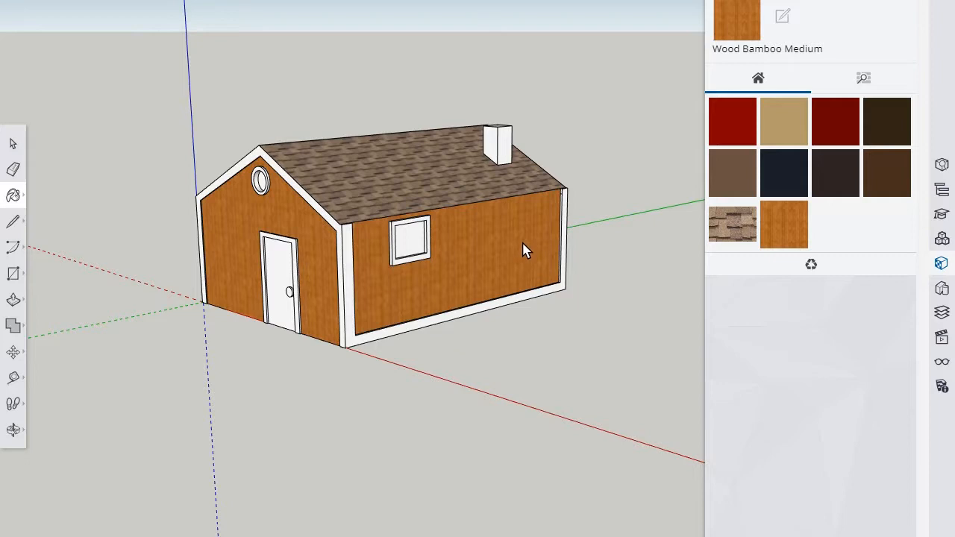
# Step: Paint the rear gable wall of the house with Wood Bamboo Medium
pyautogui.click(15, 430)
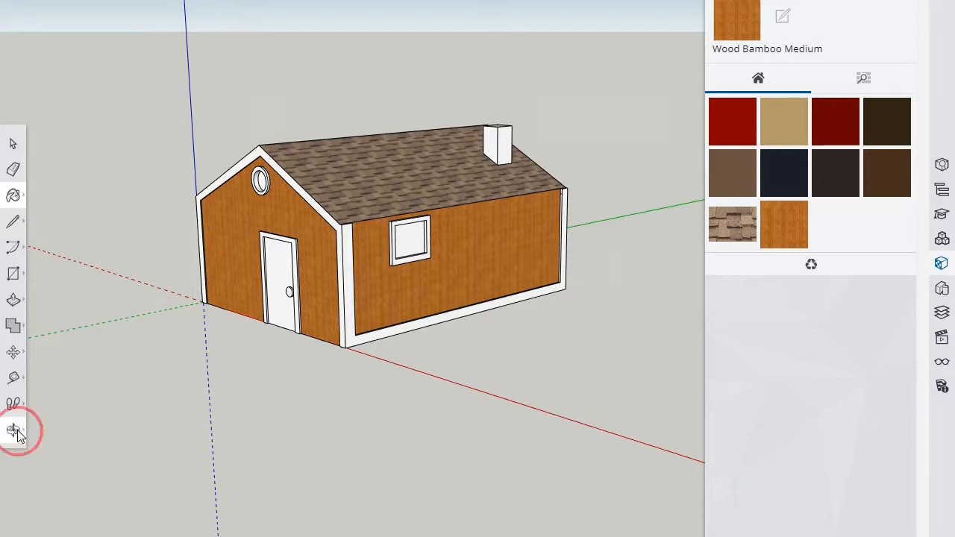
pyautogui.click(51, 382)
pyautogui.moveTo(537, 267); pyautogui.dragTo(594, 297)
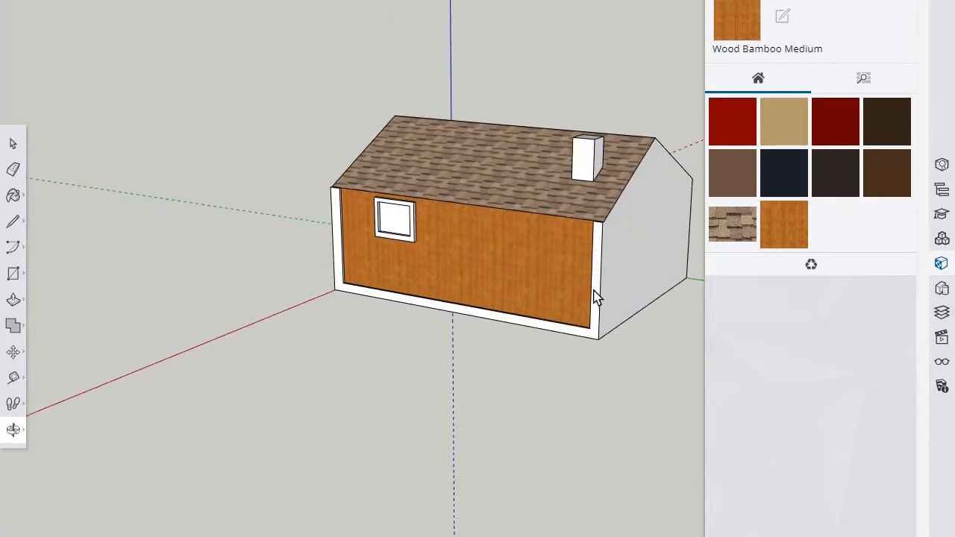
pyautogui.click(16, 195)
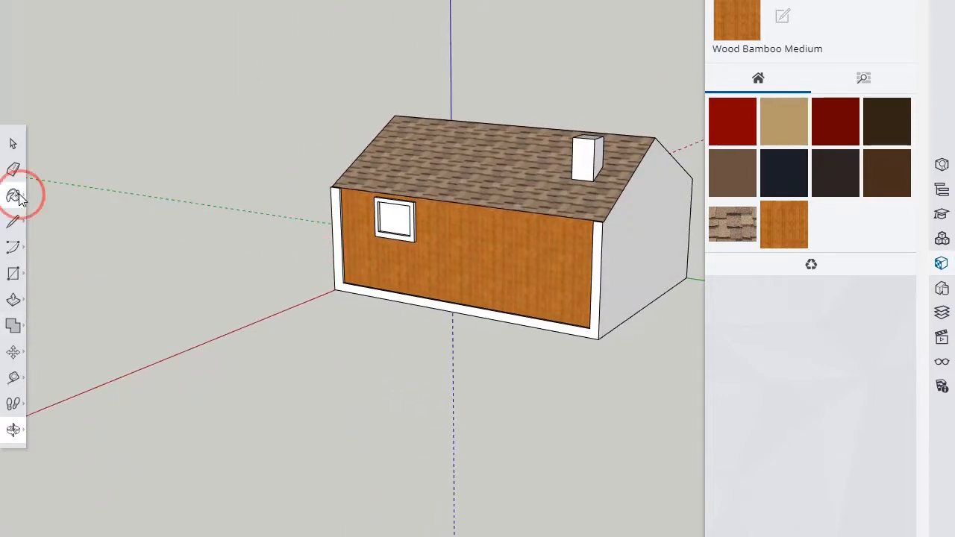
pyautogui.click(52, 185)
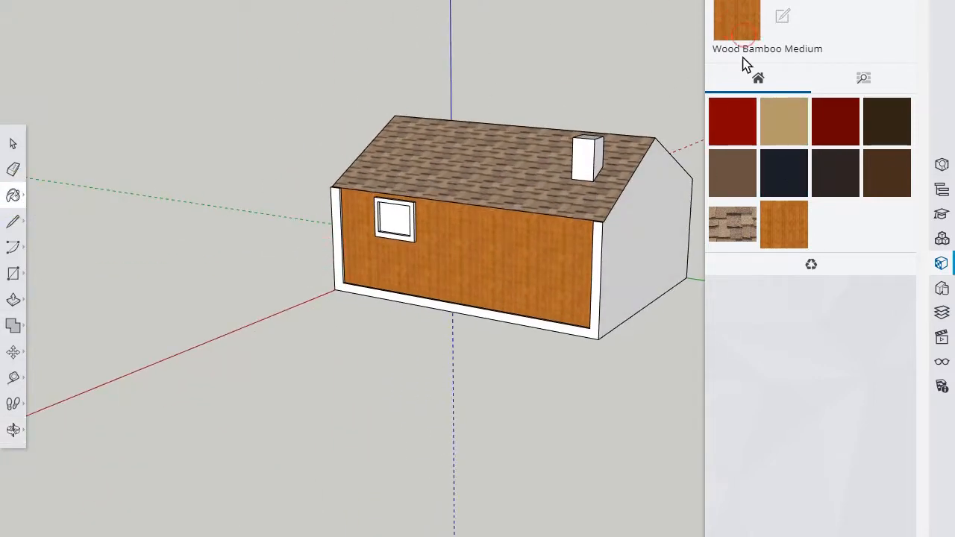
pyautogui.click(647, 232)
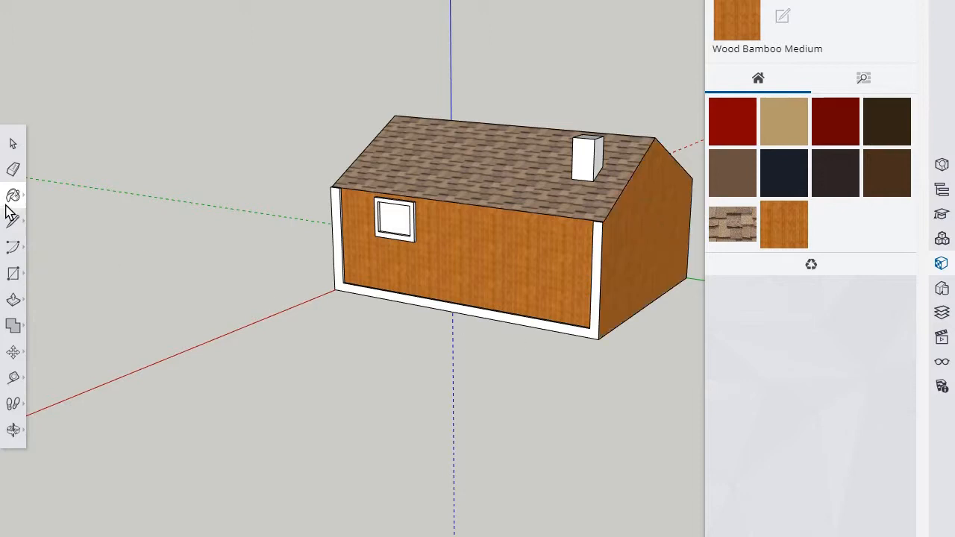
# Step: Paint the trim border framing the window-side wall with the red Josh_Shirt_01 material
pyautogui.click(13, 430)
pyautogui.click(50, 371)
pyautogui.moveTo(265, 279); pyautogui.dragTo(686, 384)
pyautogui.moveTo(371, 414); pyautogui.dragTo(511, 350)
pyautogui.moveTo(633, 405); pyautogui.dragTo(606, 358)
pyautogui.click(740, 120)
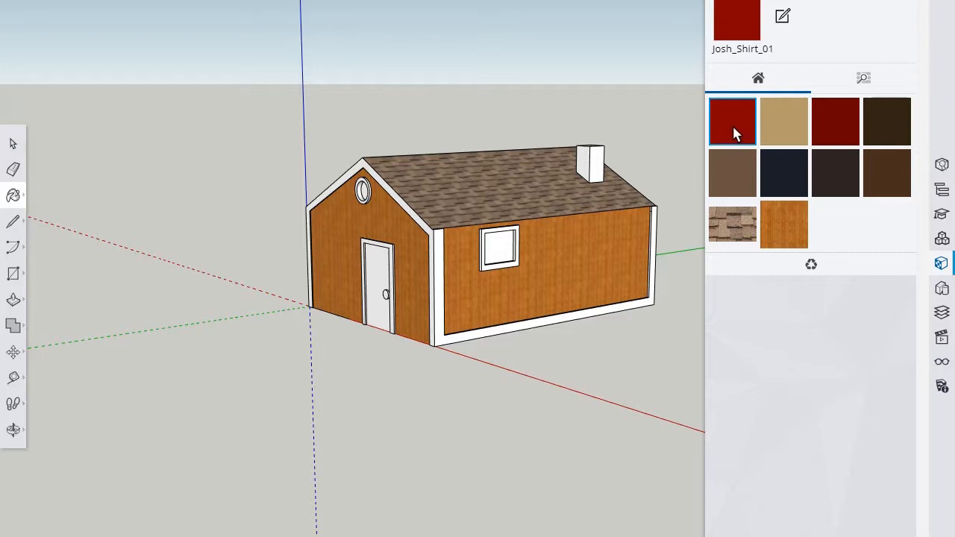
pyautogui.click(654, 246)
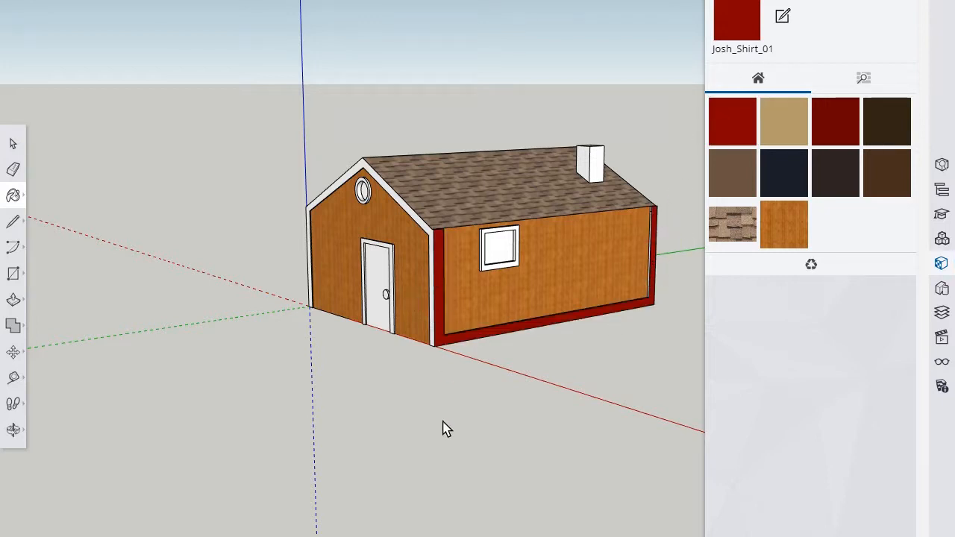
pyautogui.moveTo(22, 436)
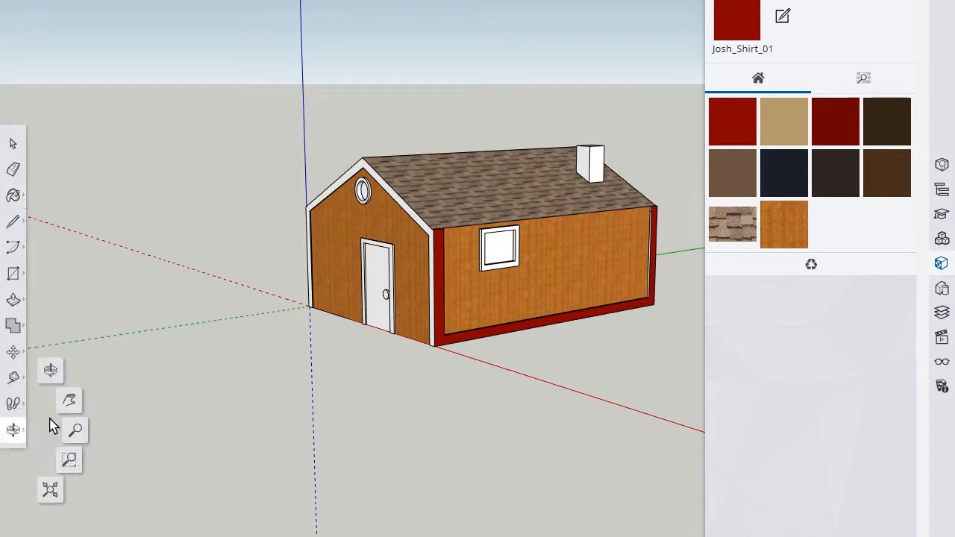
# Step: Paint the trim border framing the front gable wall with the red Josh_Shirt_01 material
pyautogui.click(51, 368)
pyautogui.moveTo(326, 388); pyautogui.dragTo(688, 398)
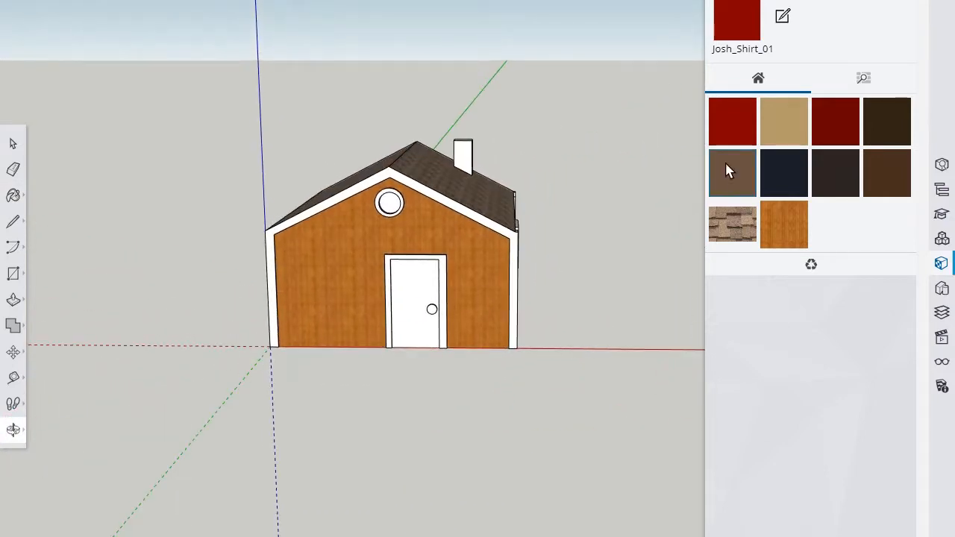
pyautogui.click(13, 195)
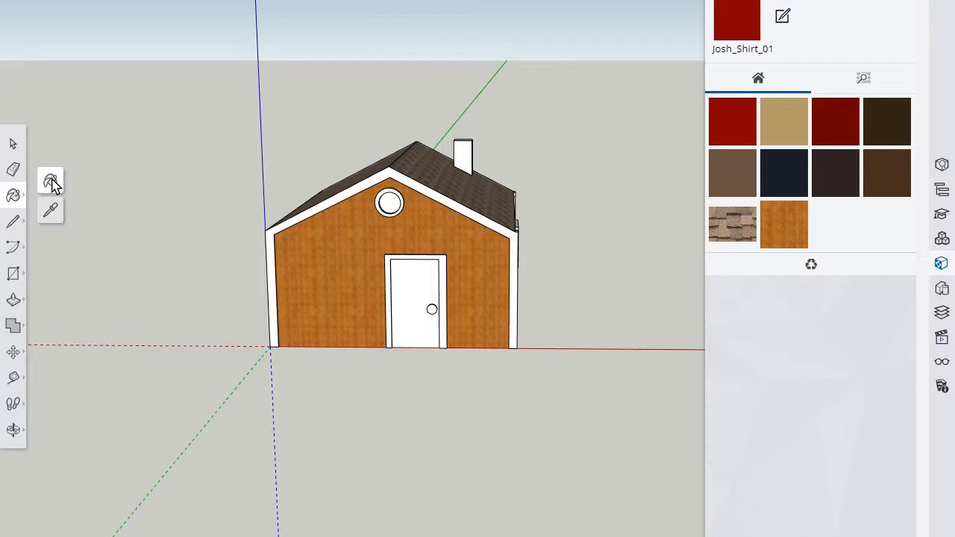
pyautogui.click(515, 288)
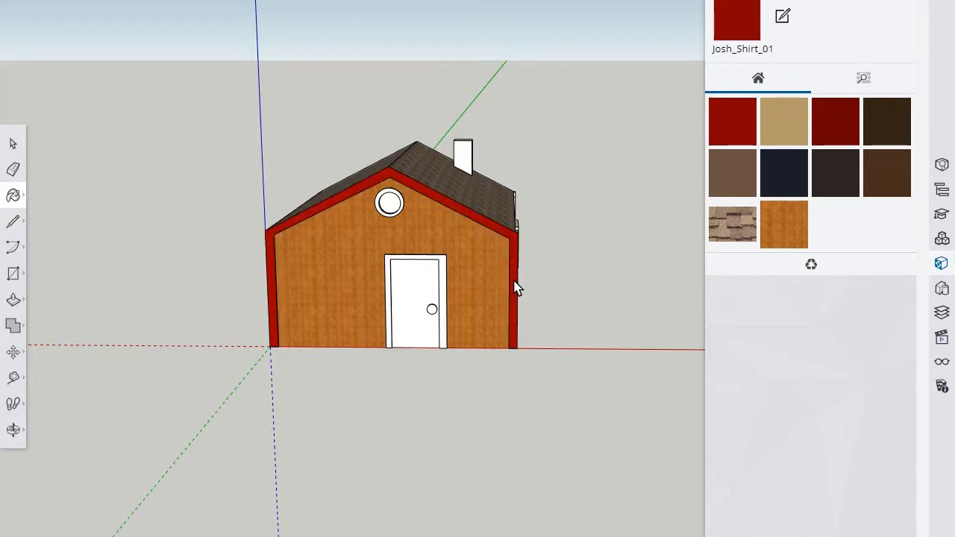
# Step: Paint the round window's frame and the front door's frame with the red Josh_Shirt_01 material
pyautogui.click(17, 430)
pyautogui.click(49, 367)
pyautogui.moveTo(309, 299); pyautogui.dragTo(648, 316)
pyautogui.moveTo(384, 359); pyautogui.dragTo(362, 335)
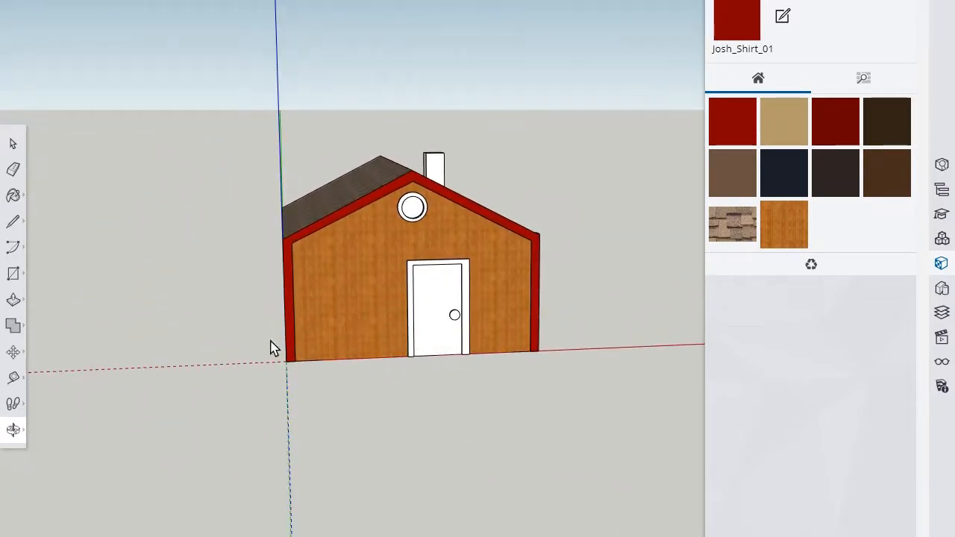
pyautogui.click(13, 195)
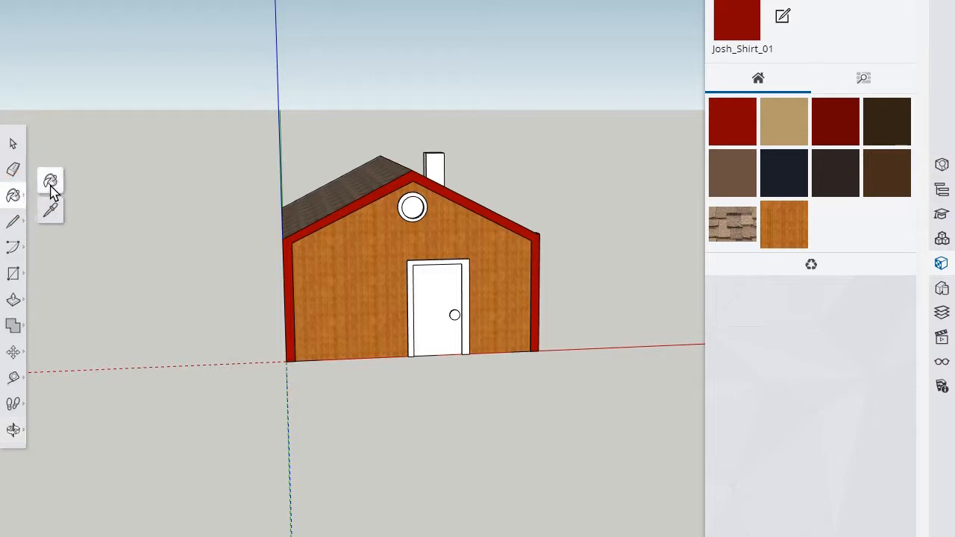
pyautogui.click(423, 200)
pyautogui.click(424, 209)
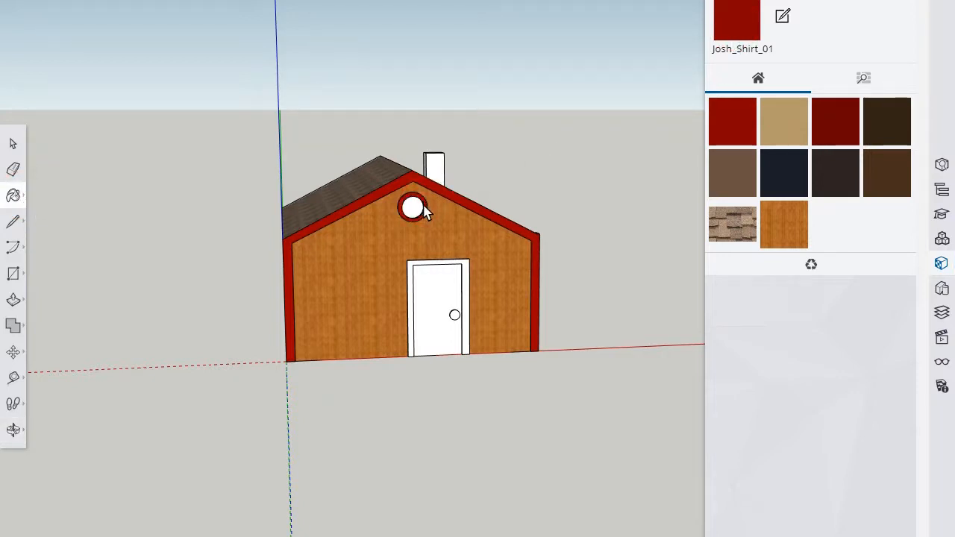
pyautogui.click(467, 273)
# Step: Paint the front door panel with the brown Josh_Beard material, leaving the doorknob unpainted
pyautogui.scroll(4, 513, 416)
pyautogui.scroll(1, 513, 414)
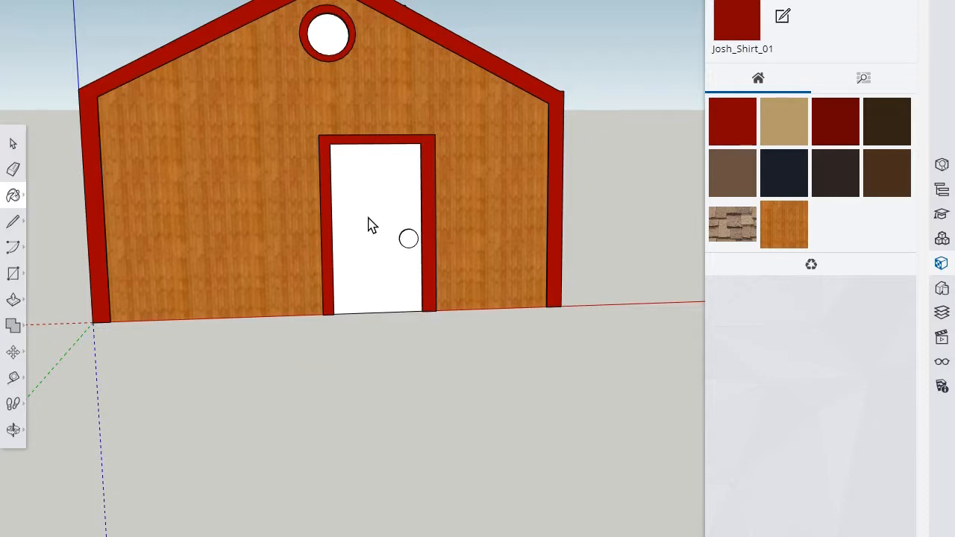
pyautogui.click(740, 176)
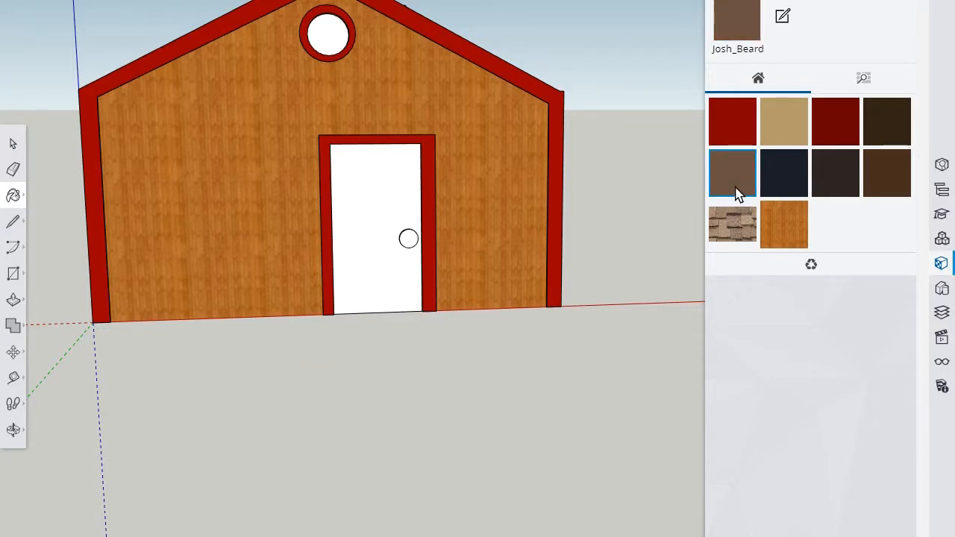
pyautogui.click(741, 27)
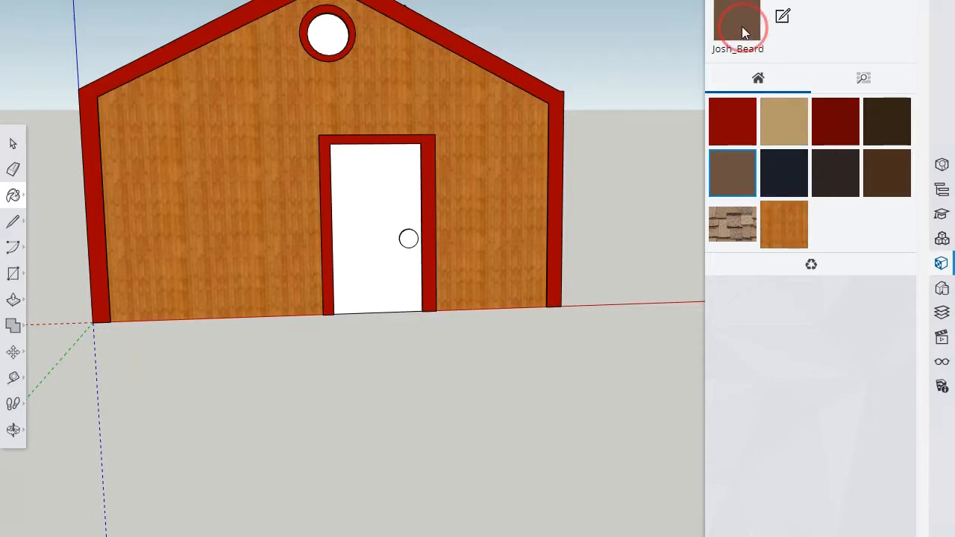
pyautogui.click(380, 196)
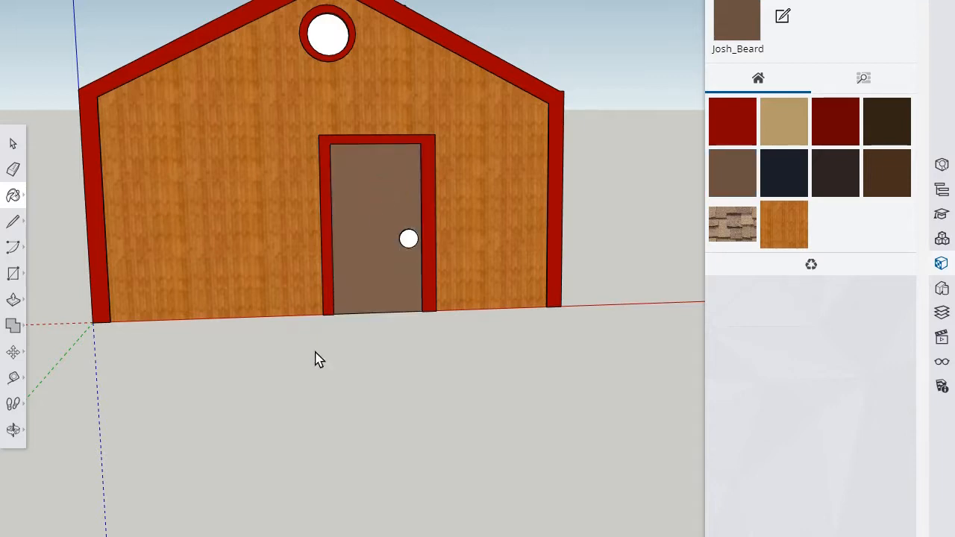
# Step: Paint the chimney's front face and its face on the square-window side with the dark Josh_Pants material
pyautogui.click(62, 368)
pyautogui.click(19, 436)
pyautogui.click(51, 370)
pyautogui.moveTo(176, 259); pyautogui.dragTo(179, 283)
pyautogui.moveTo(503, 281); pyautogui.dragTo(142, 287)
pyautogui.scroll(3, 559, 392)
pyautogui.scroll(-5, 558, 393)
pyautogui.scroll(-2, 560, 397)
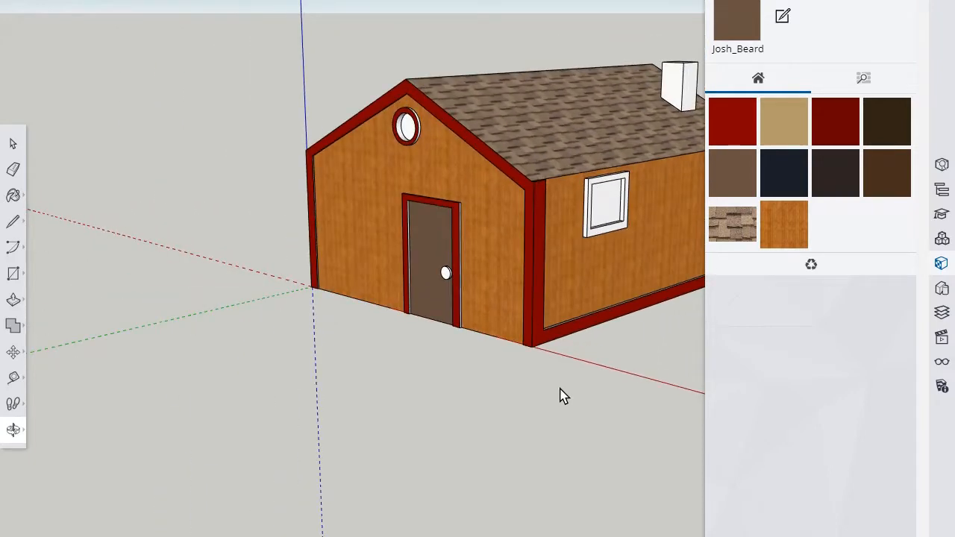
pyautogui.click(24, 439)
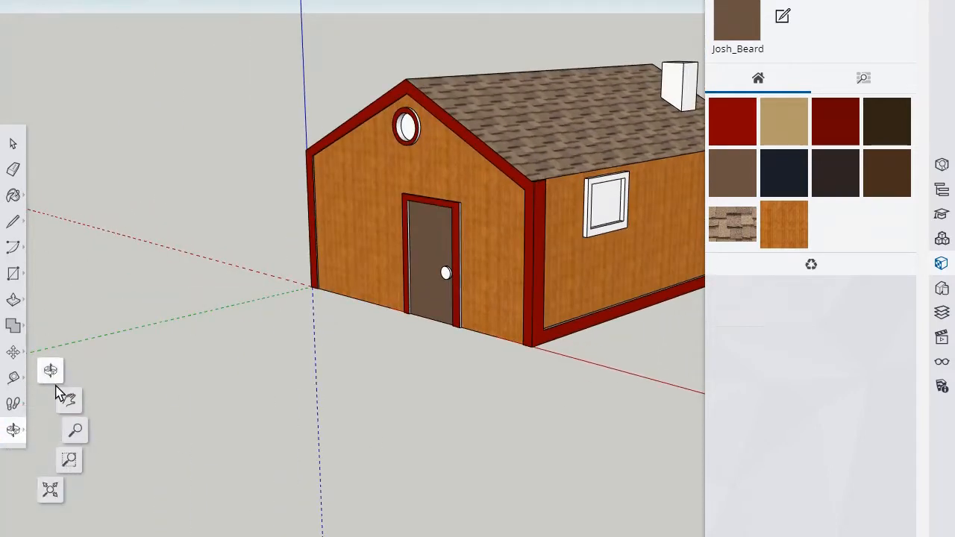
pyautogui.click(70, 401)
pyautogui.moveTo(416, 361); pyautogui.dragTo(171, 362)
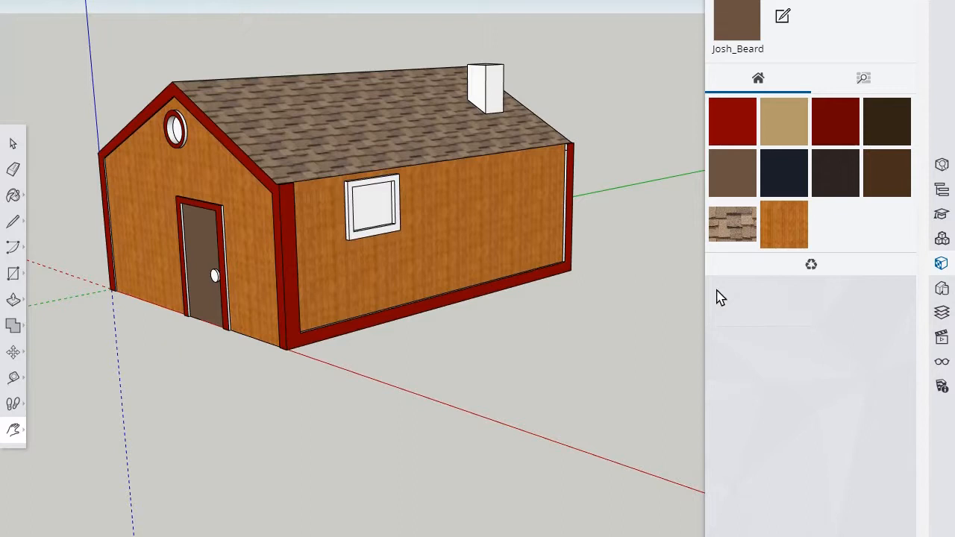
pyautogui.click(783, 173)
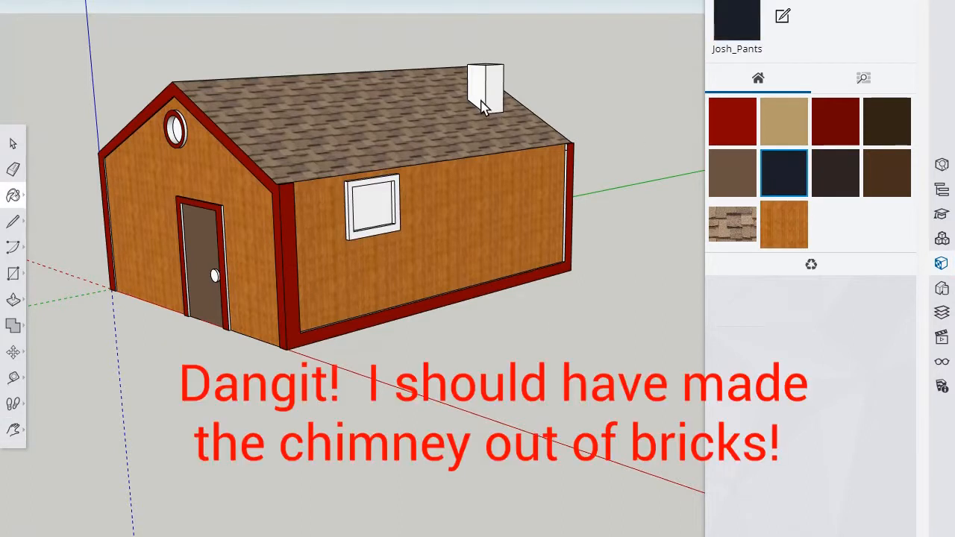
pyautogui.click(25, 194)
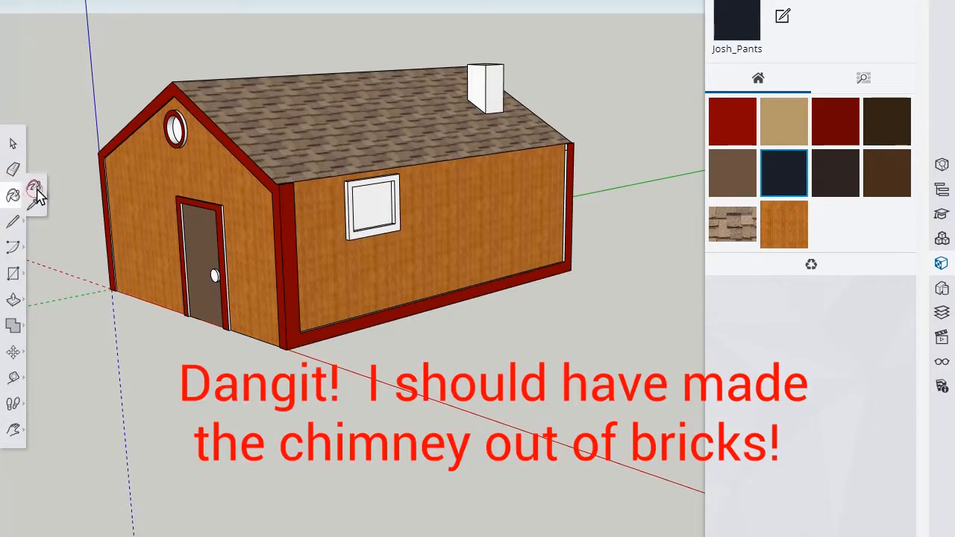
pyautogui.click(51, 185)
pyautogui.click(497, 97)
pyautogui.click(485, 96)
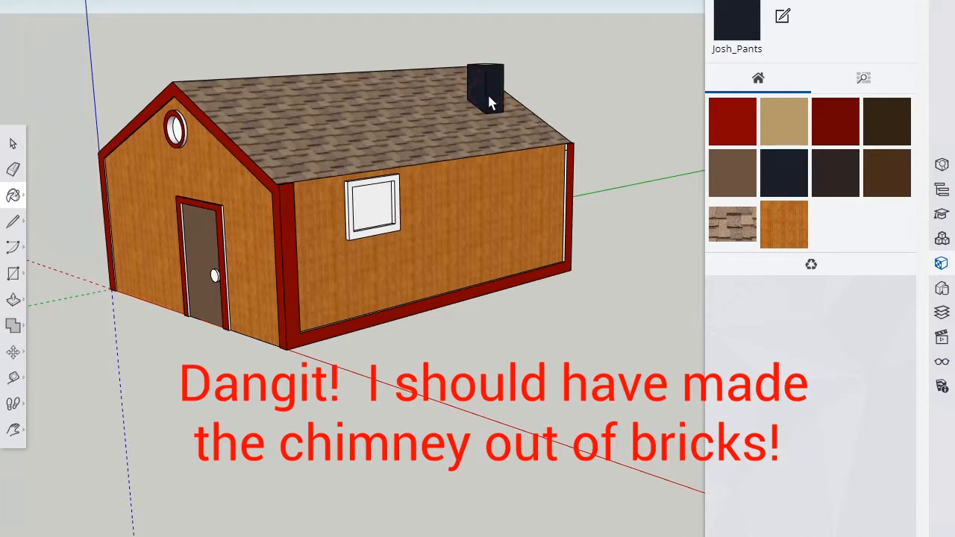
# Step: Paint the chimney's two remaining side faces, reached from behind the house, with Josh_Pants
pyautogui.click(21, 439)
pyautogui.click(50, 369)
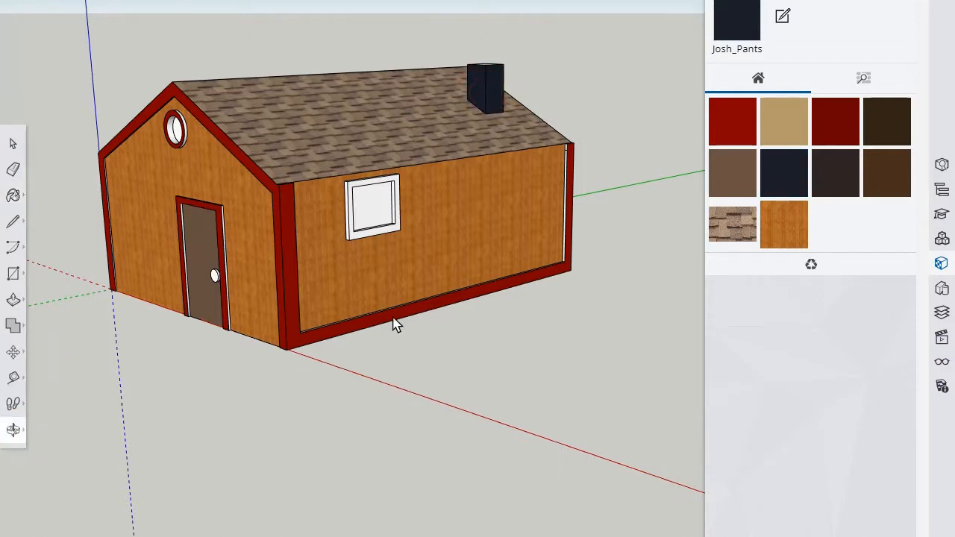
pyautogui.moveTo(613, 248); pyautogui.dragTo(283, 310)
pyautogui.moveTo(616, 300); pyautogui.dragTo(301, 420)
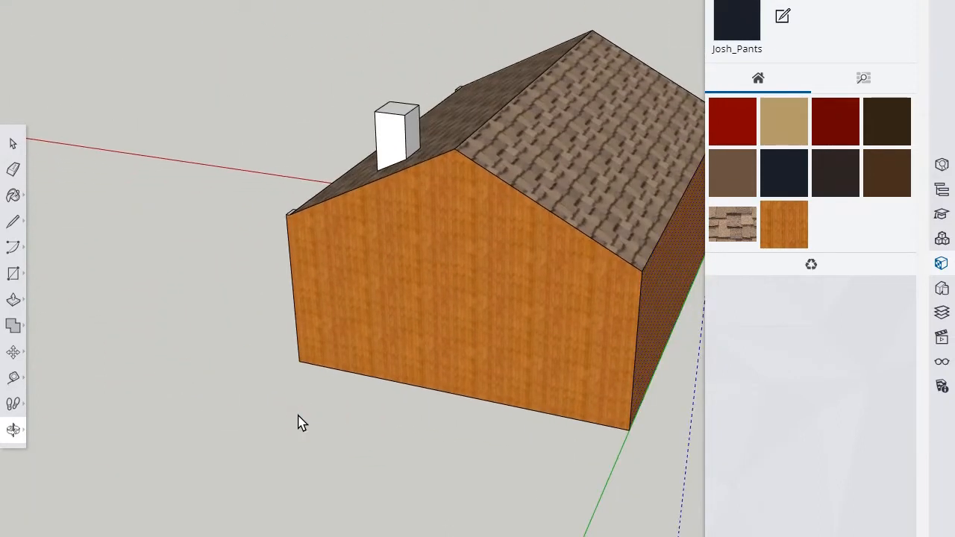
pyautogui.moveTo(20, 197)
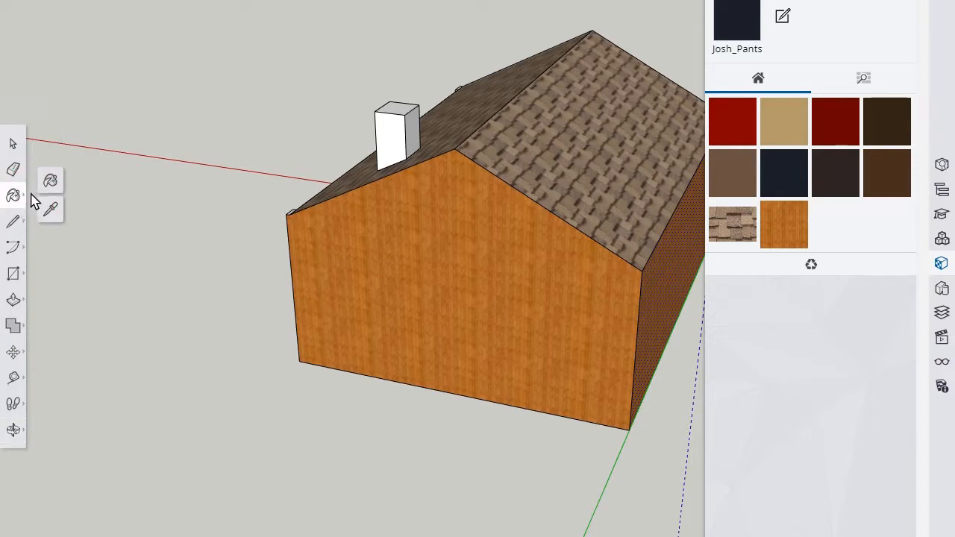
pyautogui.click(47, 181)
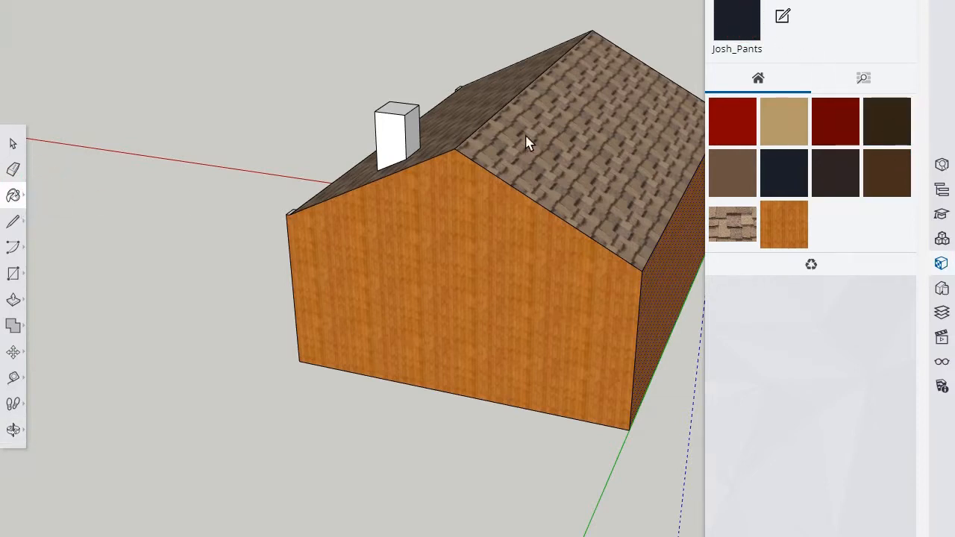
pyautogui.click(415, 130)
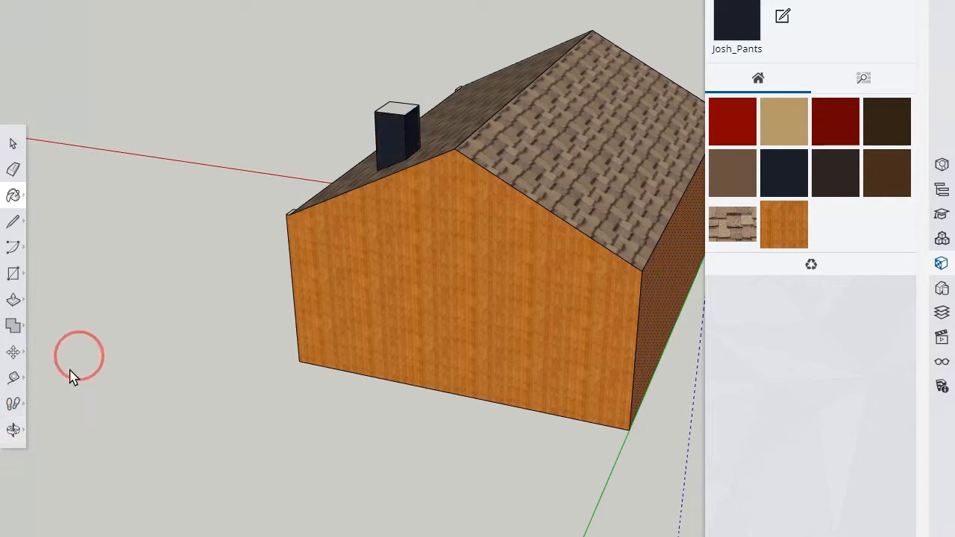
# Step: Paint the square side window's frame with the red Josh_Shirt_01 material
pyautogui.click(16, 431)
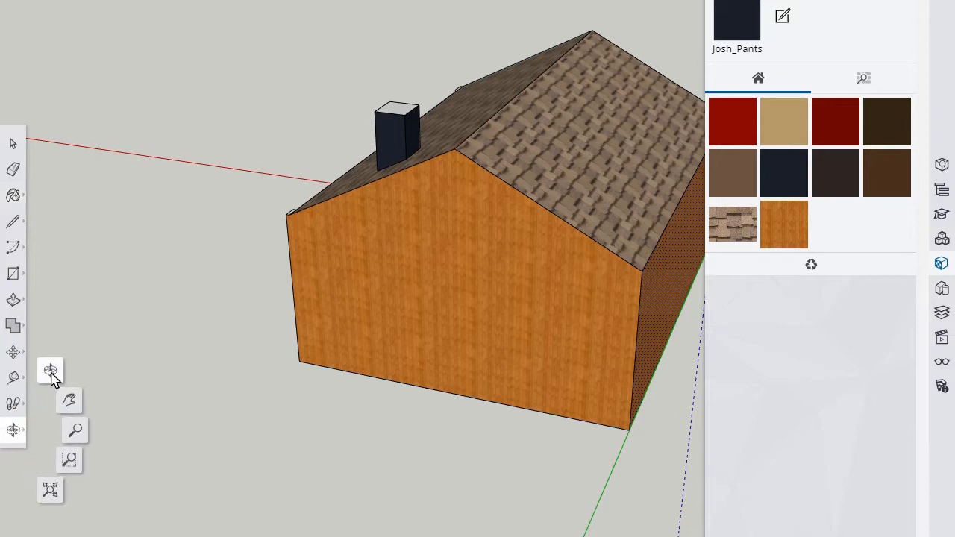
pyautogui.moveTo(272, 303); pyautogui.dragTo(898, 320)
pyautogui.moveTo(314, 352); pyautogui.dragTo(666, 214)
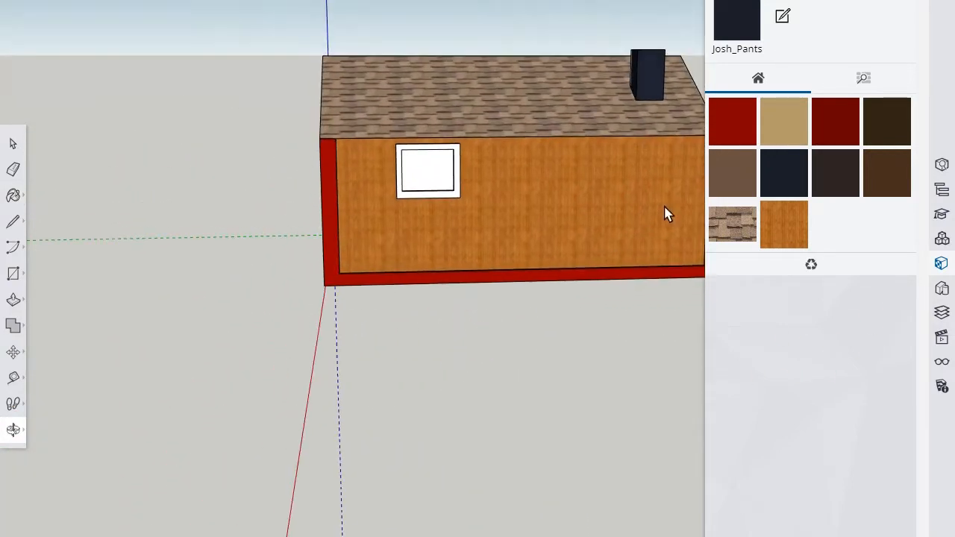
pyautogui.click(741, 121)
pyautogui.click(456, 195)
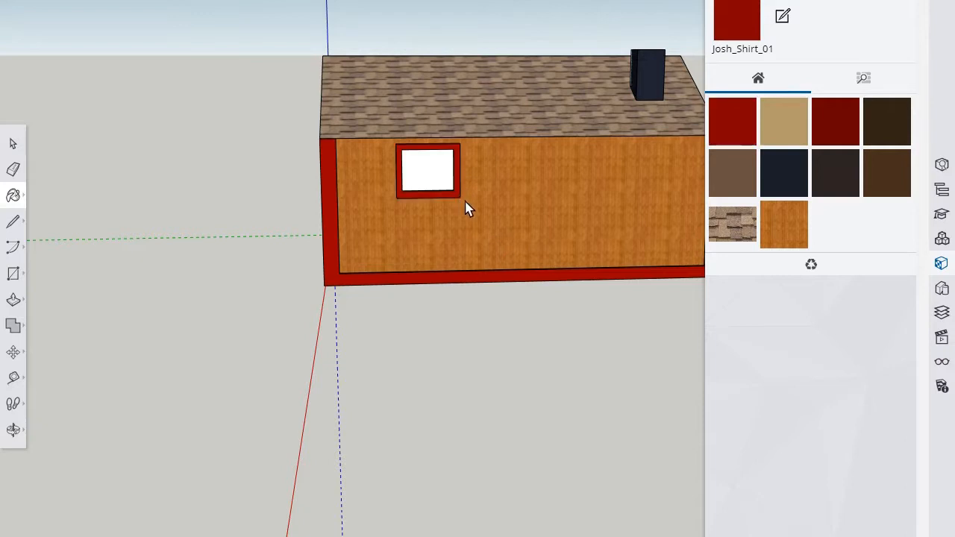
# Step: Paint the square side window's pane with Mirror 01 from the Glass and Mirrors collection
pyautogui.click(18, 432)
pyautogui.moveTo(200, 358)
pyautogui.mouseDown()
pyautogui.moveTo(299, 347)
pyautogui.moveTo(488, 358)
pyautogui.moveTo(567, 336)
pyautogui.moveTo(567, 326)
pyautogui.mouseUp()
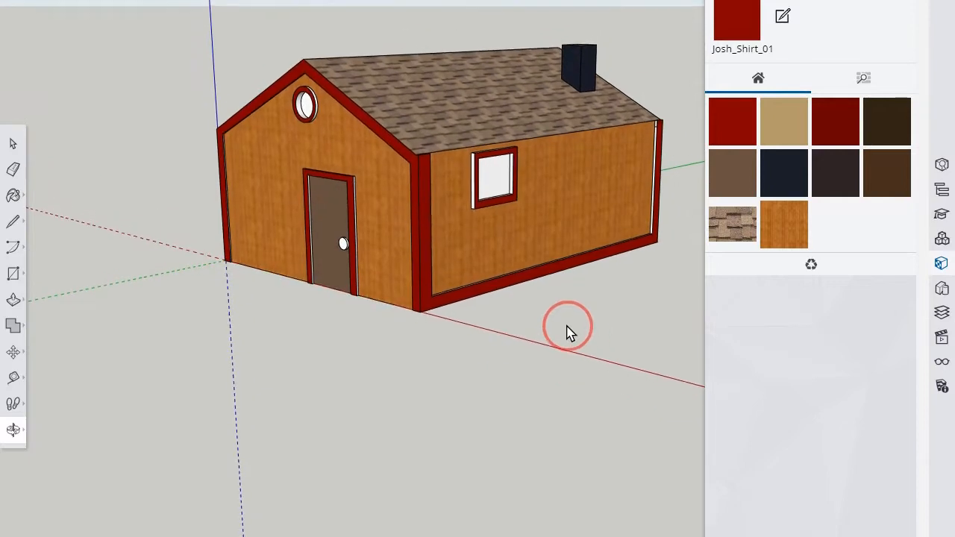
pyautogui.click(864, 78)
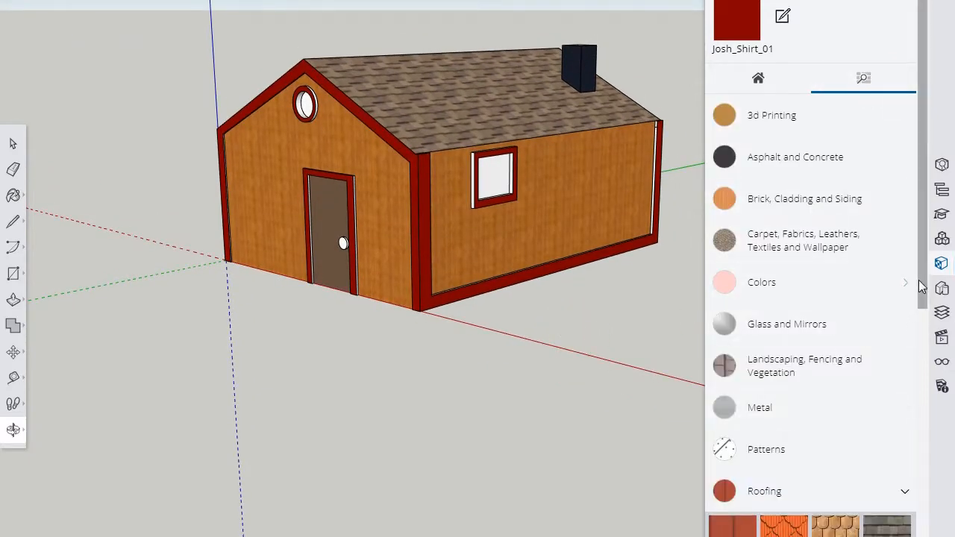
pyautogui.click(809, 336)
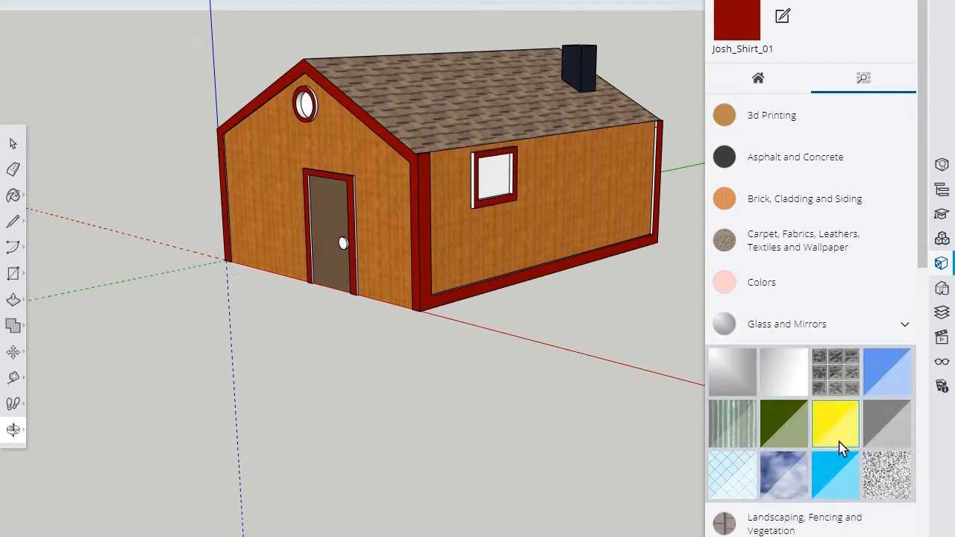
pyautogui.click(745, 378)
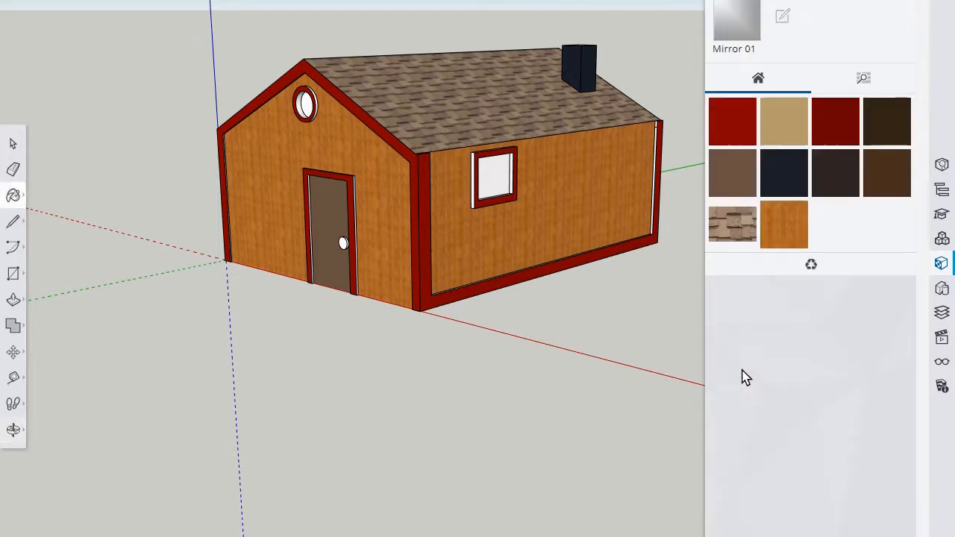
pyautogui.click(501, 184)
# Step: Paint the round gable window's pane with the Mirror 01 material
pyautogui.click(15, 431)
pyautogui.moveTo(191, 395); pyautogui.dragTo(466, 397)
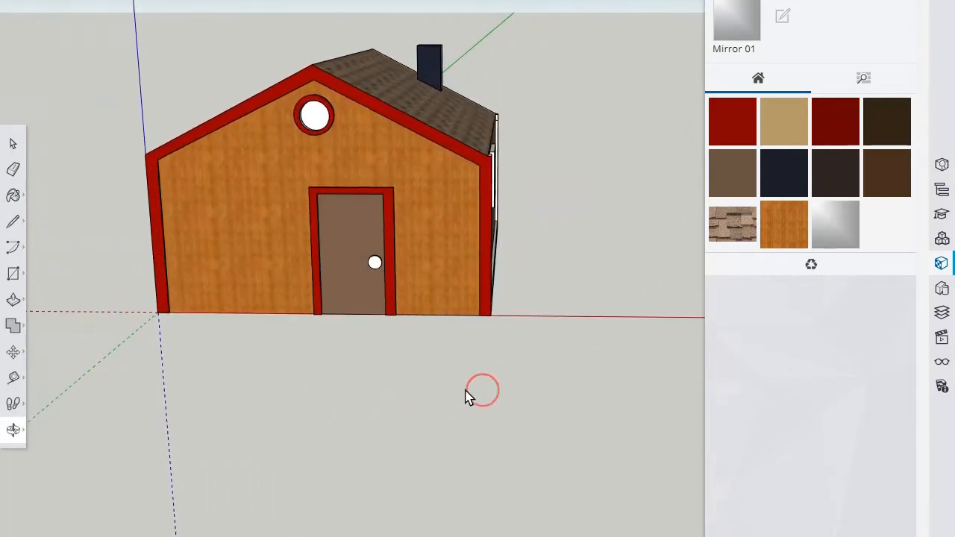
pyautogui.click(15, 195)
pyautogui.click(47, 181)
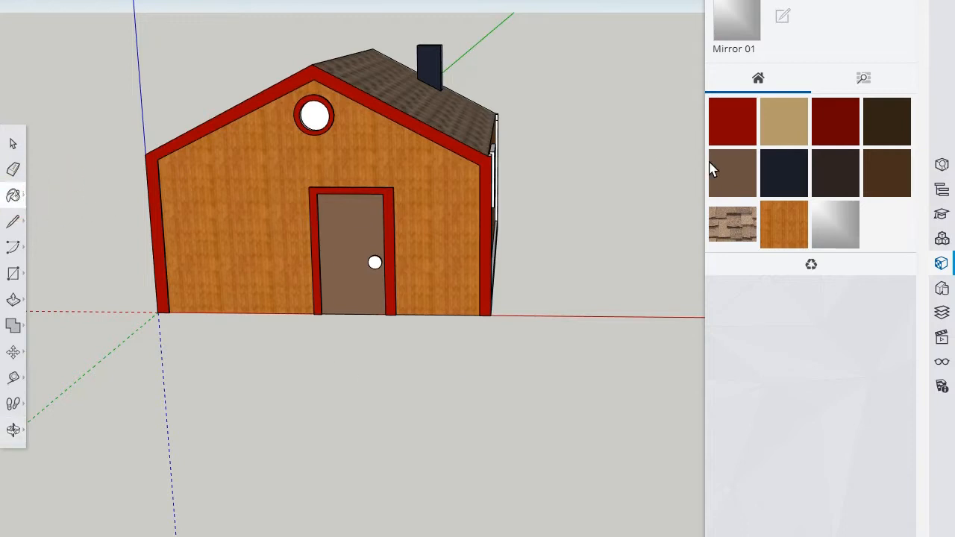
pyautogui.click(330, 117)
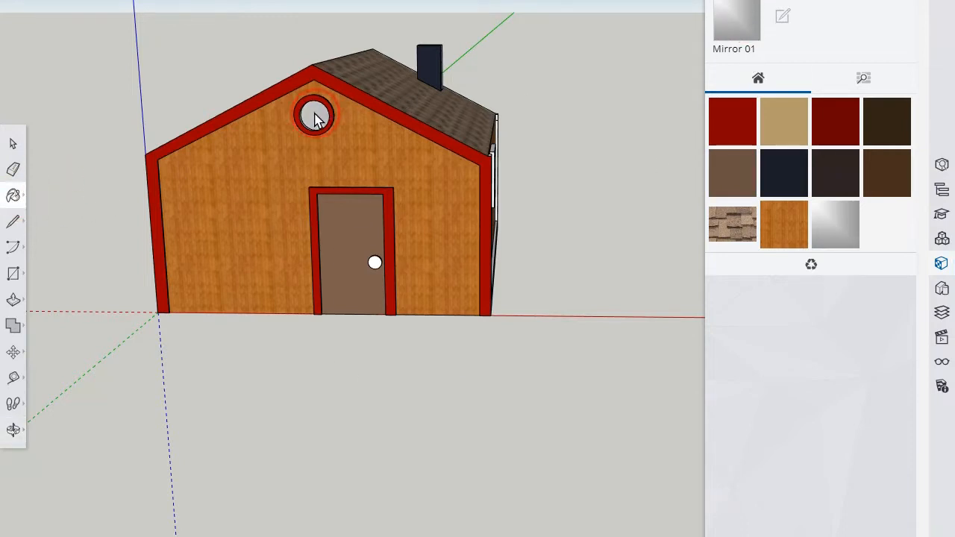
# Step: Examine the painted house from all around, checking the walls, trim, windows, roof and chimney
pyautogui.click(14, 428)
pyautogui.click(51, 373)
pyautogui.moveTo(512, 437); pyautogui.dragTo(278, 410)
pyautogui.moveTo(547, 398); pyautogui.dragTo(619, 437)
pyautogui.moveTo(345, 413); pyautogui.dragTo(530, 409)
pyautogui.moveTo(211, 426); pyautogui.dragTo(440, 423)
pyautogui.moveTo(176, 432); pyautogui.dragTo(446, 423)
pyautogui.moveTo(127, 496); pyautogui.dragTo(519, 492)
pyautogui.moveTo(120, 536); pyautogui.dragTo(623, 522)
pyautogui.moveTo(251, 534); pyautogui.dragTo(407, 527)
pyautogui.scroll(-2, 407, 527)
pyautogui.scroll(-3, 407, 527)
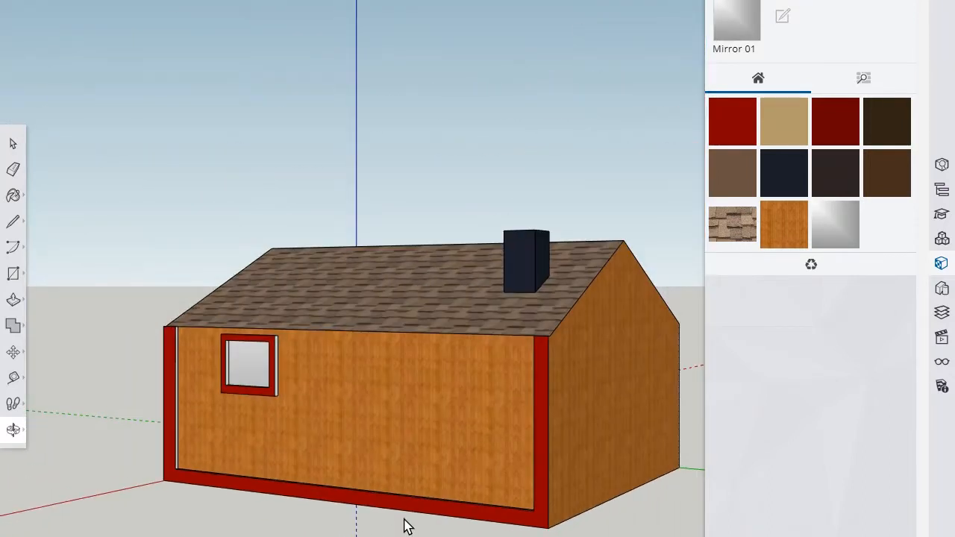
pyautogui.moveTo(164, 531); pyautogui.dragTo(440, 527)
pyautogui.moveTo(139, 512); pyautogui.dragTo(400, 515)
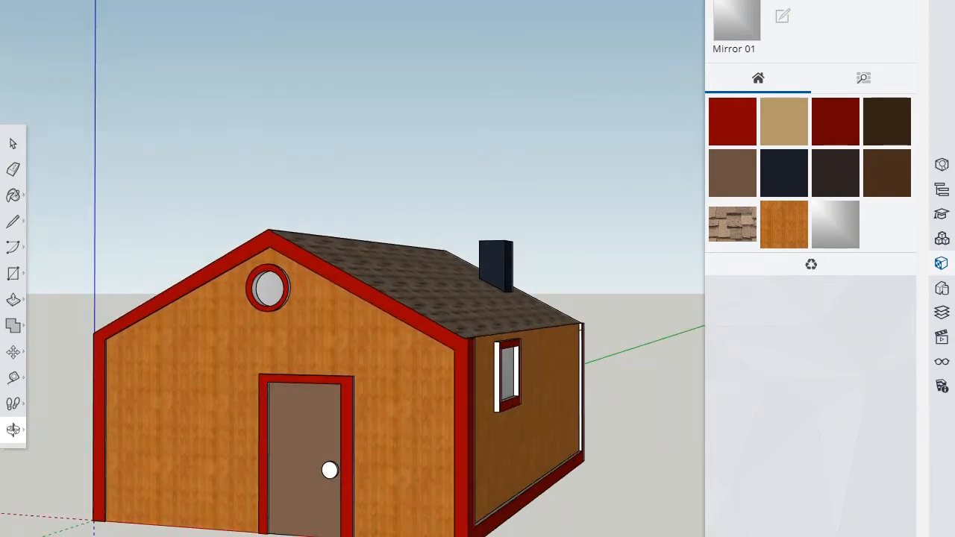